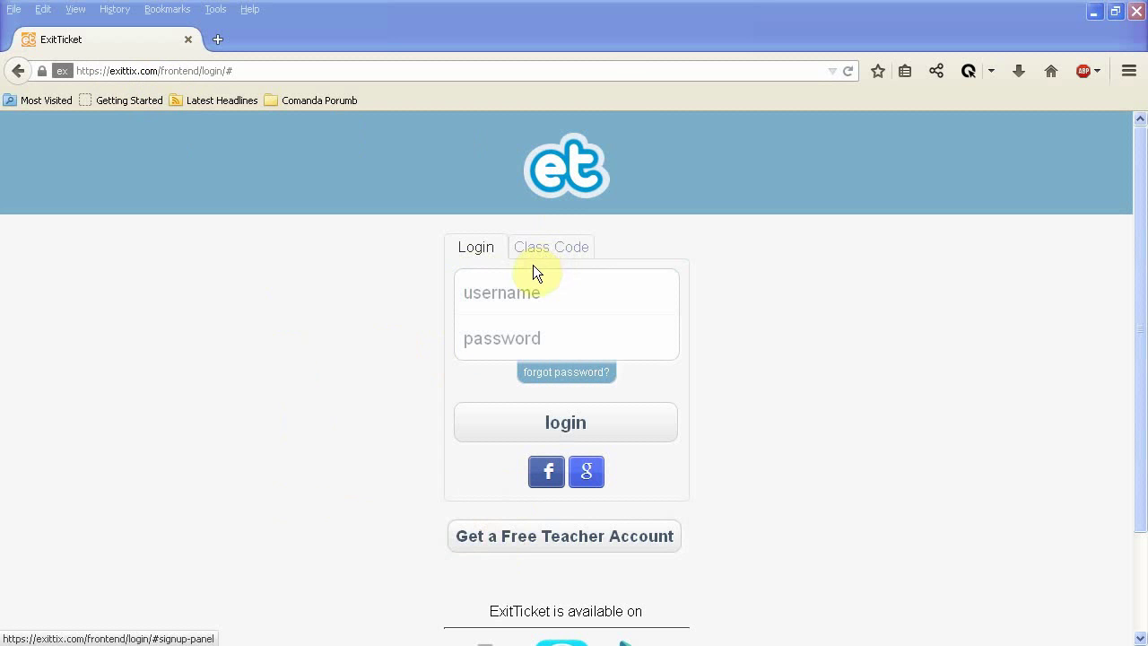
Log in with Facebook to reach the Teacher Mode dashboard with two European Union classes.
left_click(486, 546)
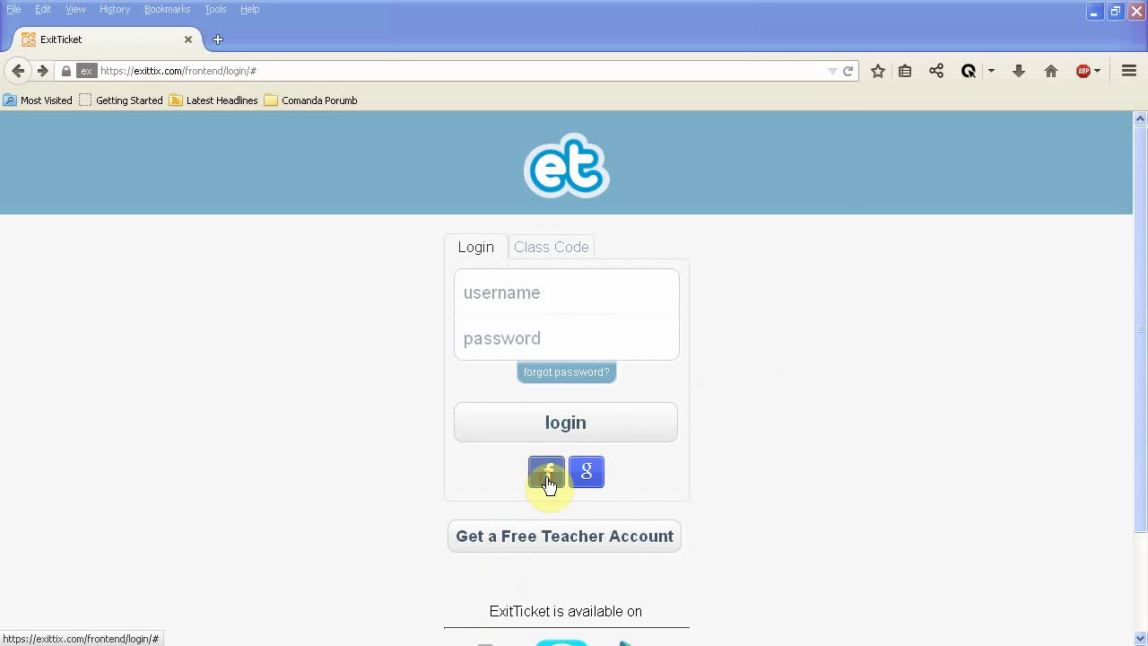
left_click(416, 466)
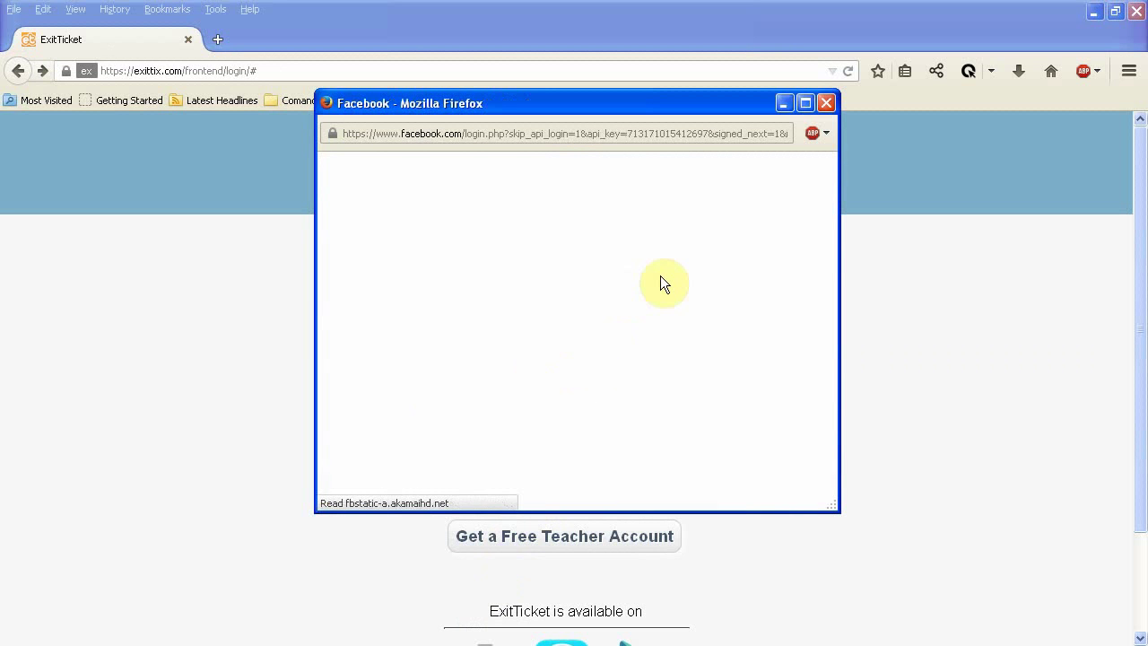
left_click(741, 495)
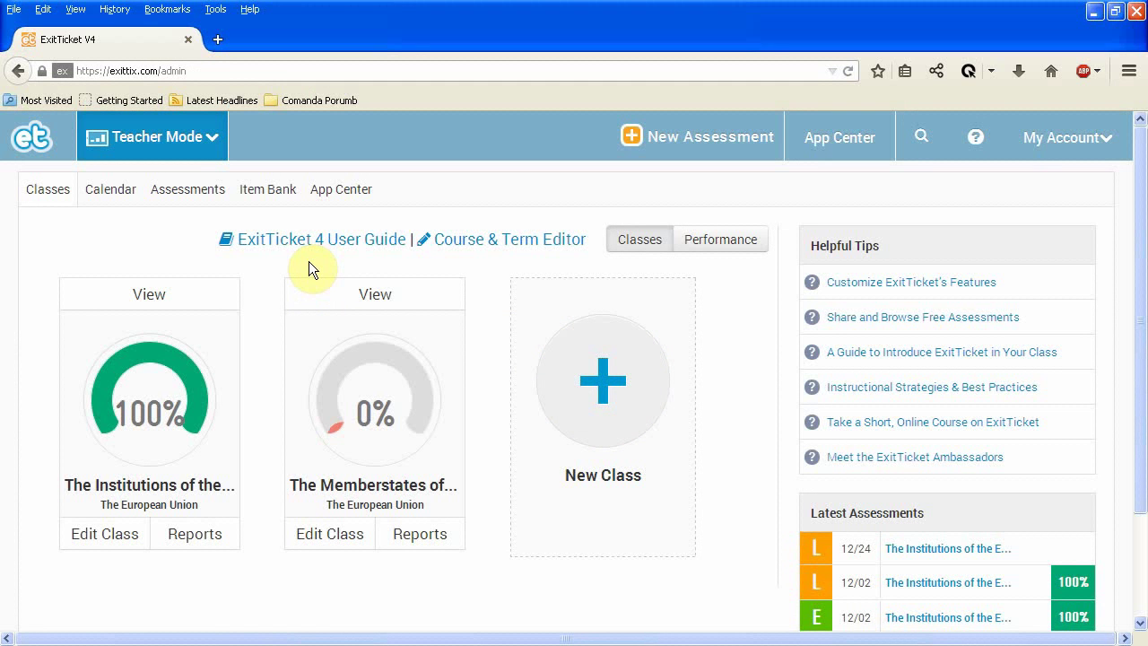
Open Edit My Profile from My Account and scroll through the teacher's profile form.
left_click(1070, 142)
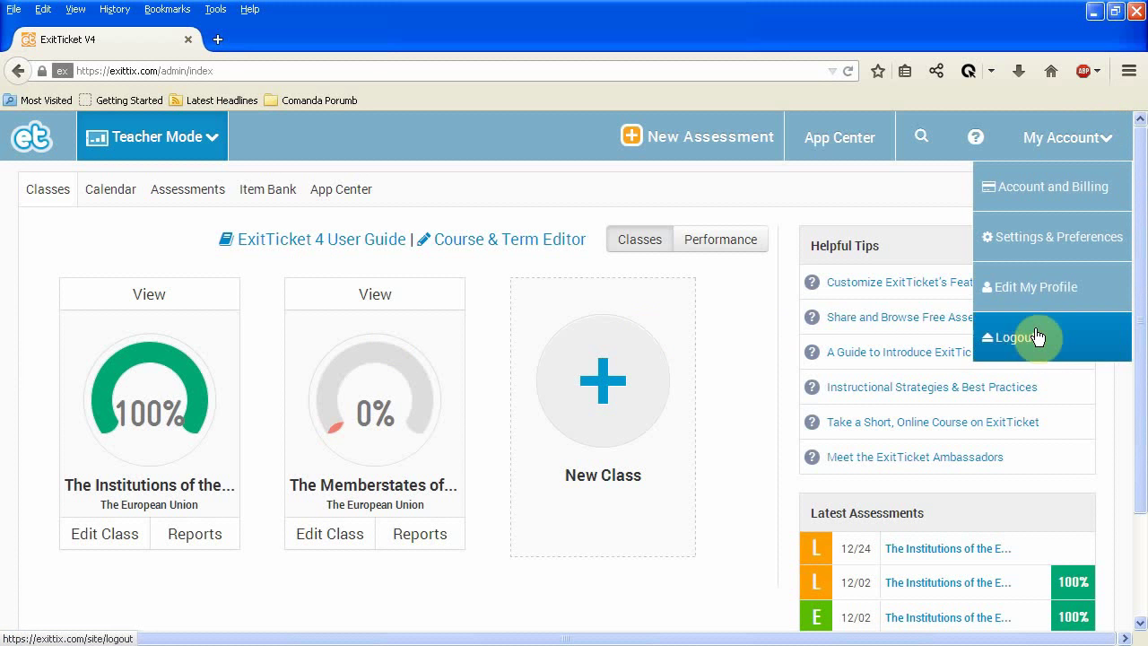
left_click(1037, 292)
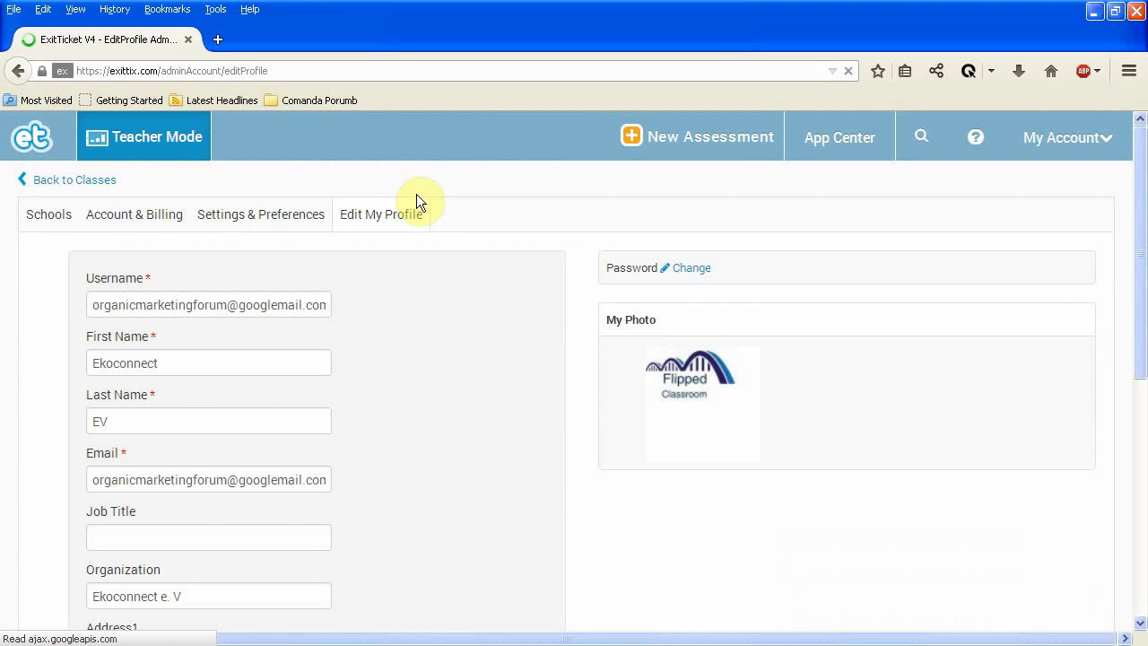
scroll(404, 284, "down", 2)
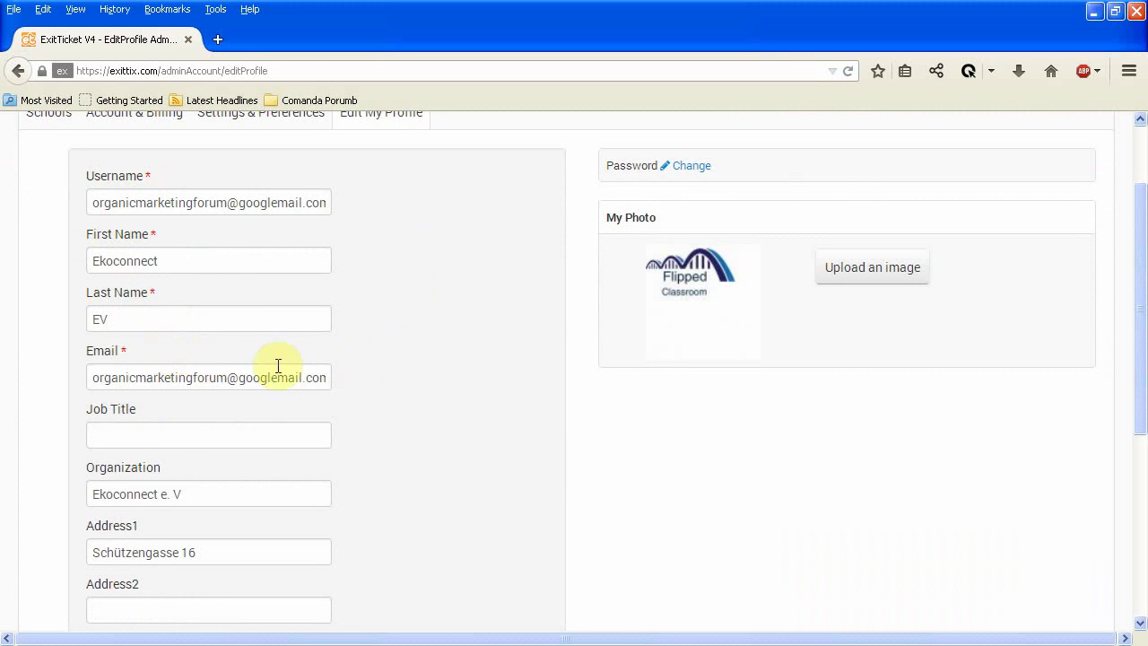
scroll(296, 418, "down", 2)
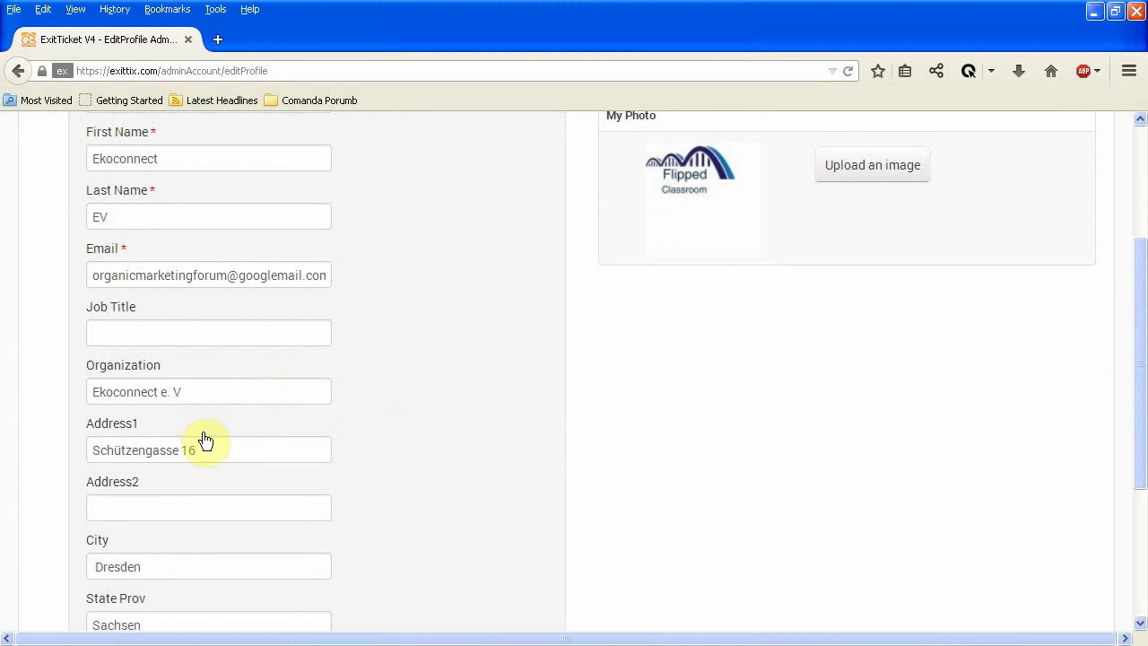
scroll(204, 435, "down", 5)
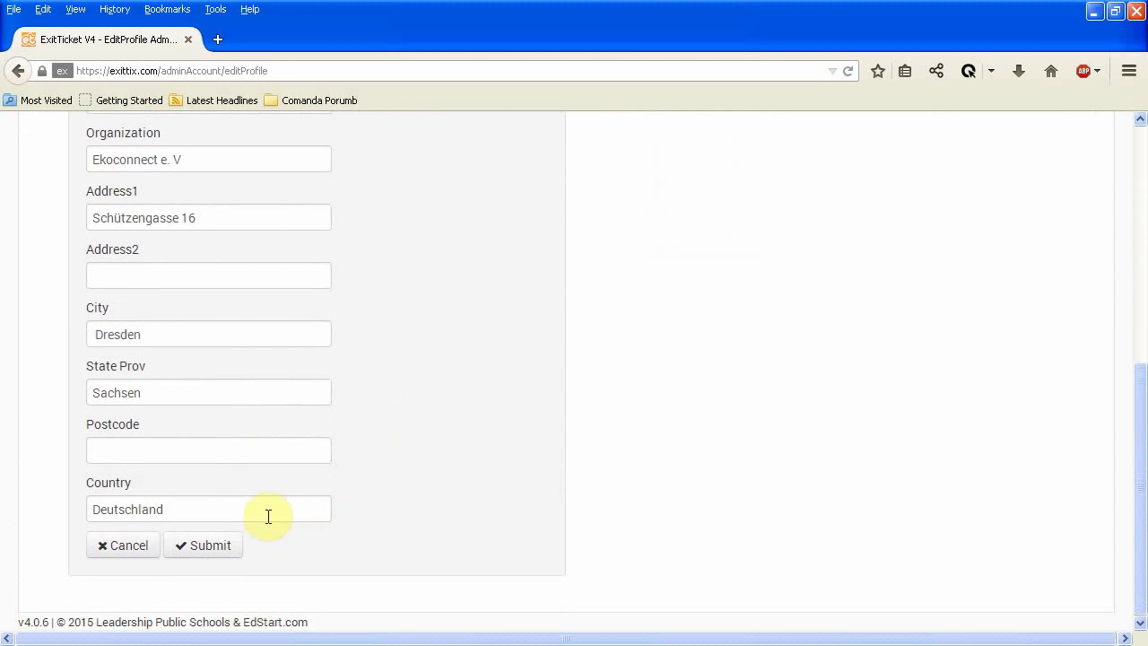
scroll(410, 480, "up", 6)
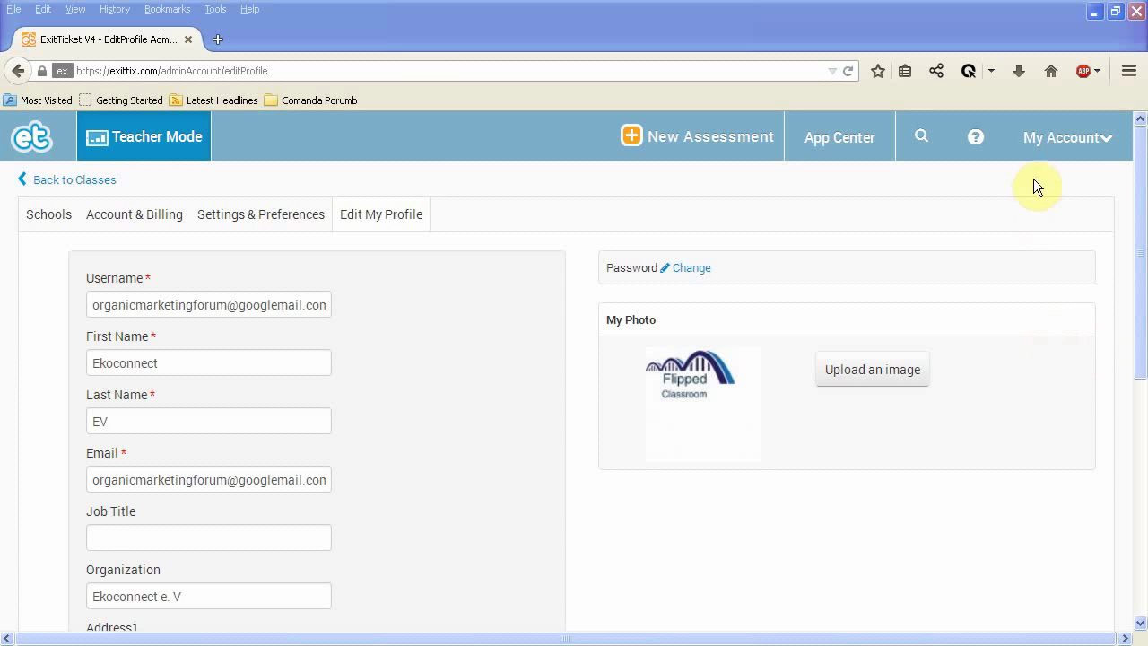
Go back to the classes dashboard, opening the Create New Class form and closing it unfilled.
left_click(96, 182)
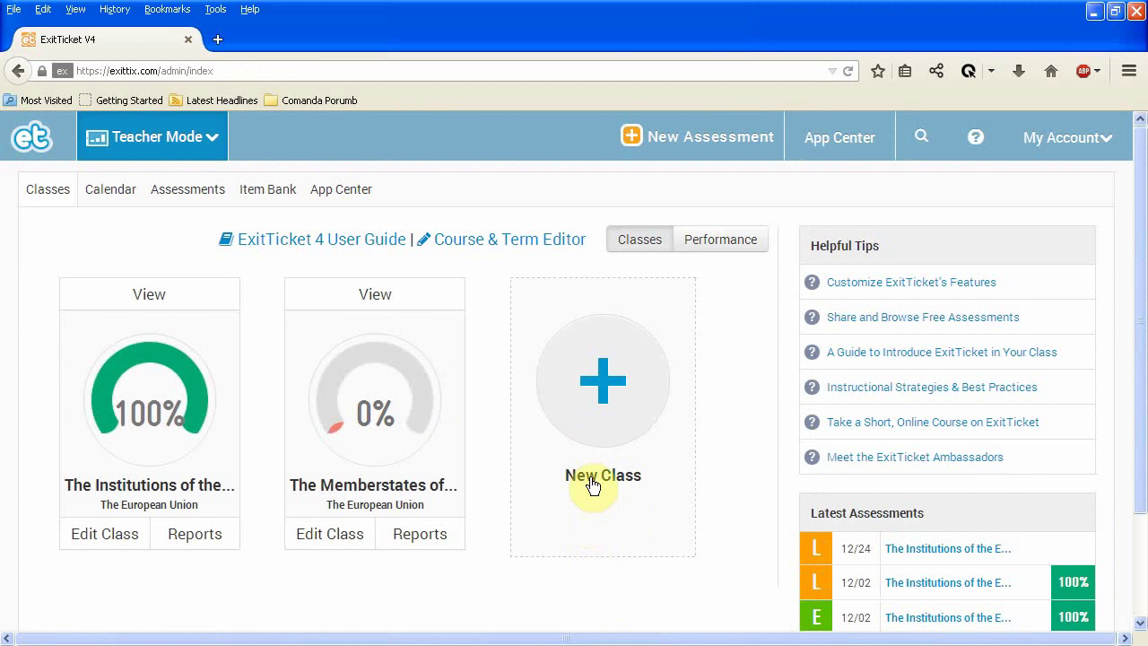
left_click(592, 484)
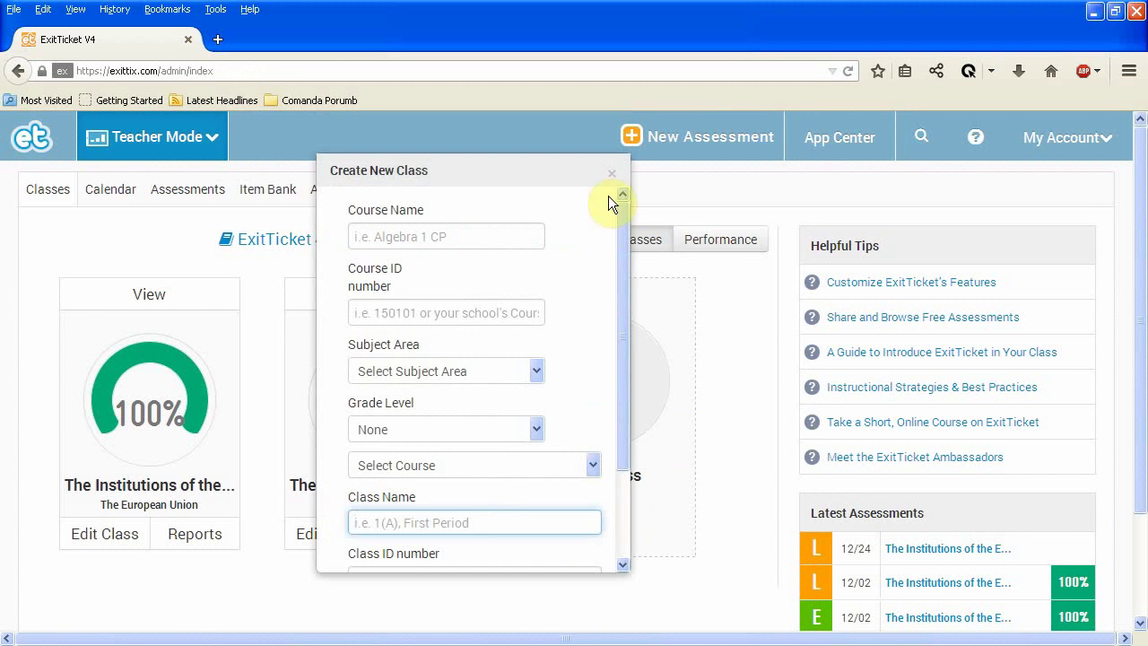
left_click(611, 173)
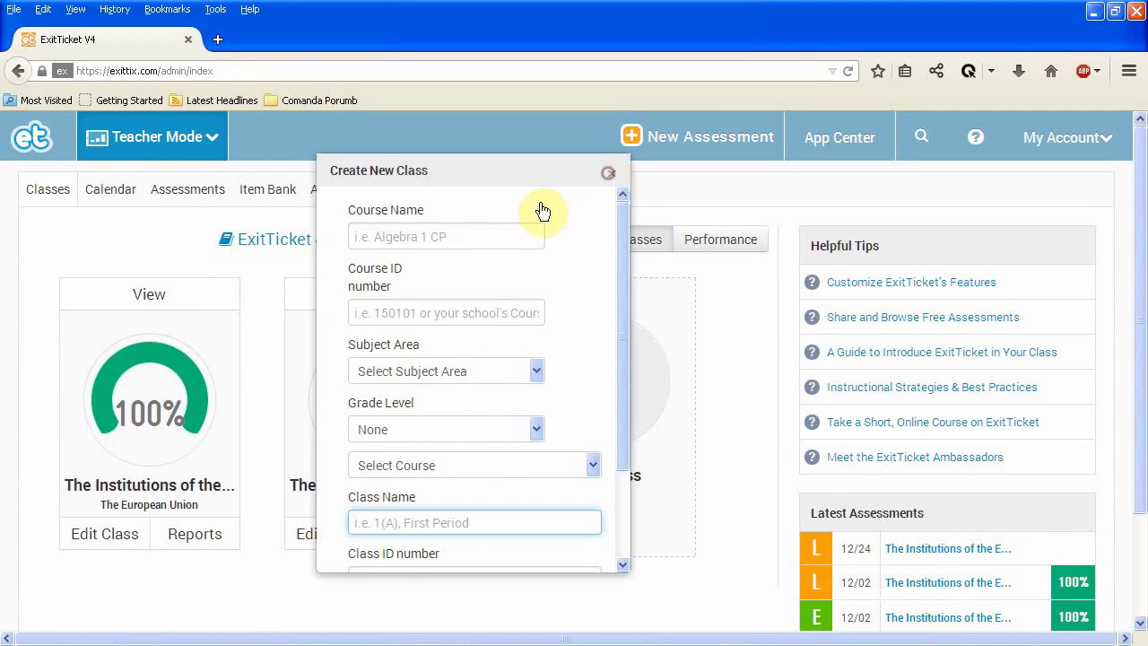
Open Edit Class for The Institutions of the European Union and save its settings.
left_click(105, 539)
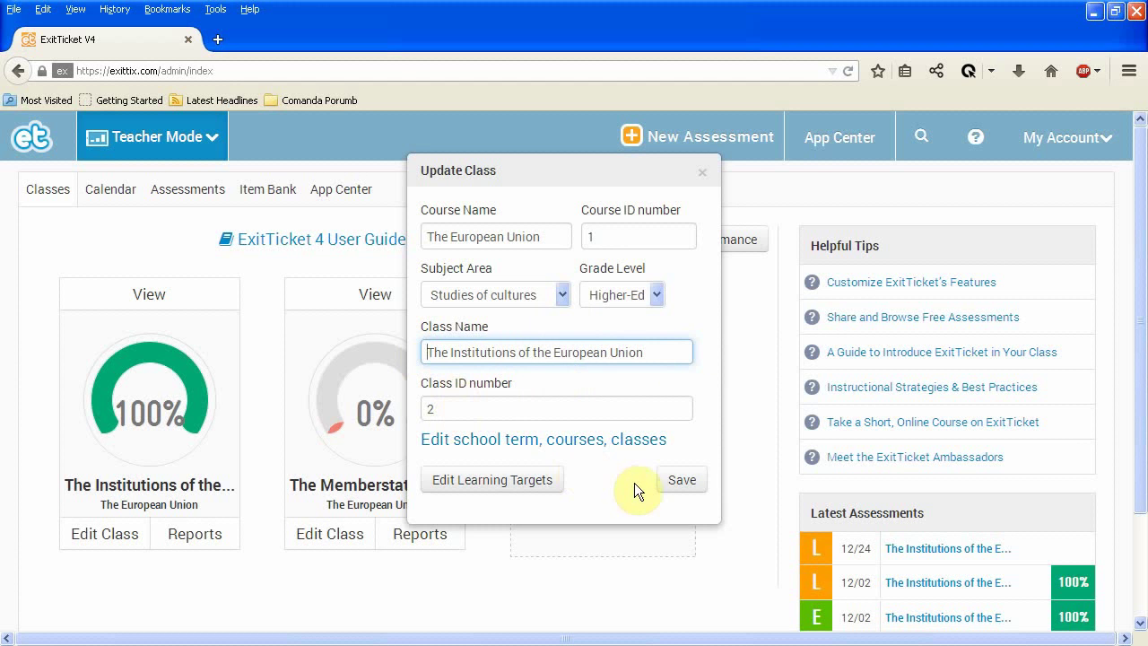
left_click(684, 483)
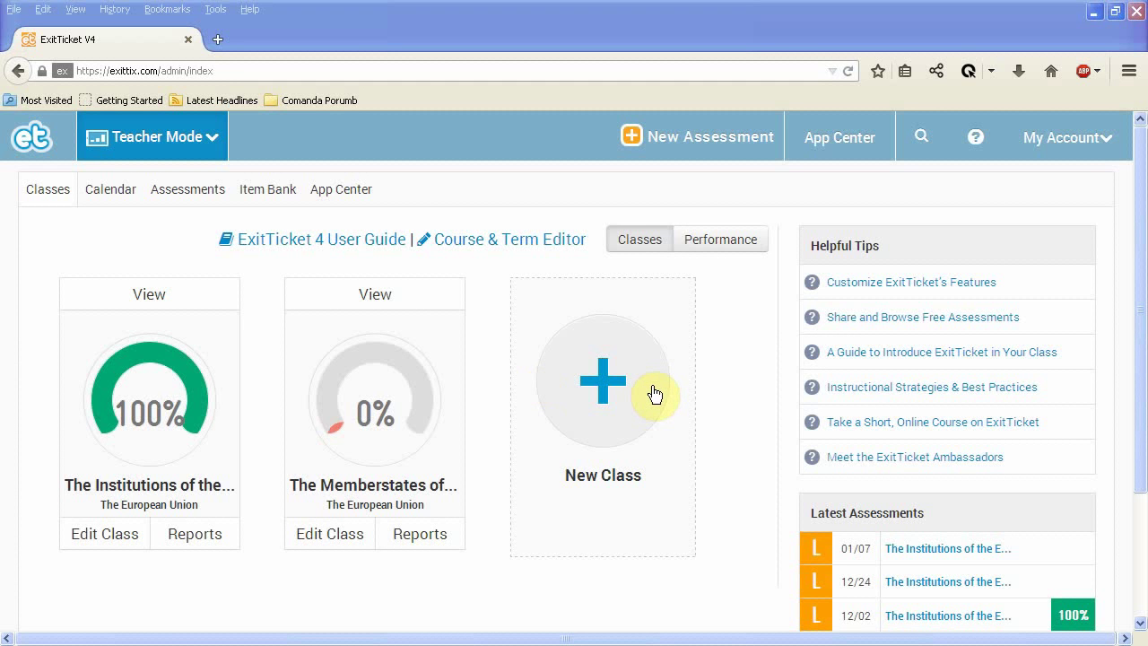
Create a new Launch assessment titled 'The Institutions of the European Union'.
left_click(693, 145)
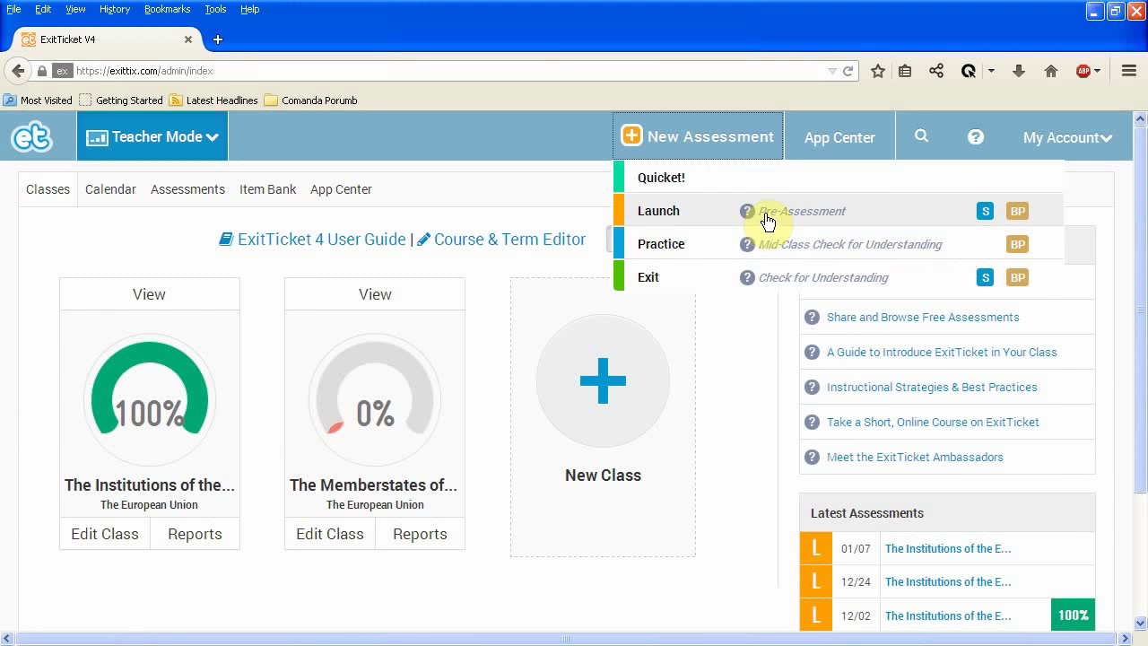
left_click(766, 215)
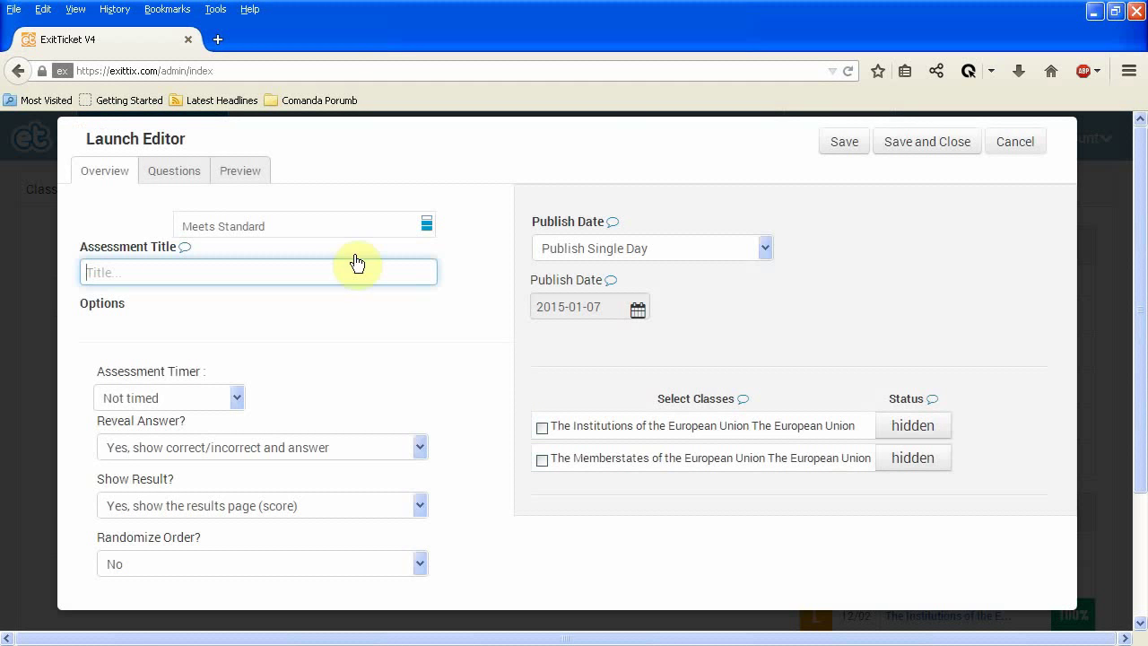
left_click(167, 275)
left_click(168, 276)
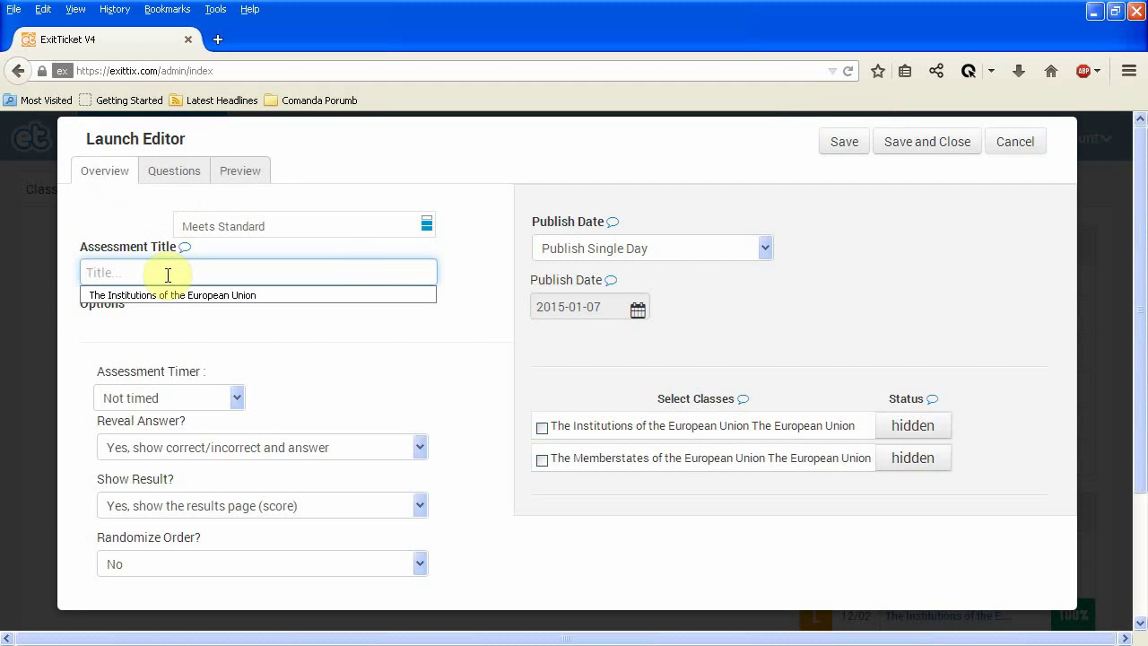
left_click(169, 294)
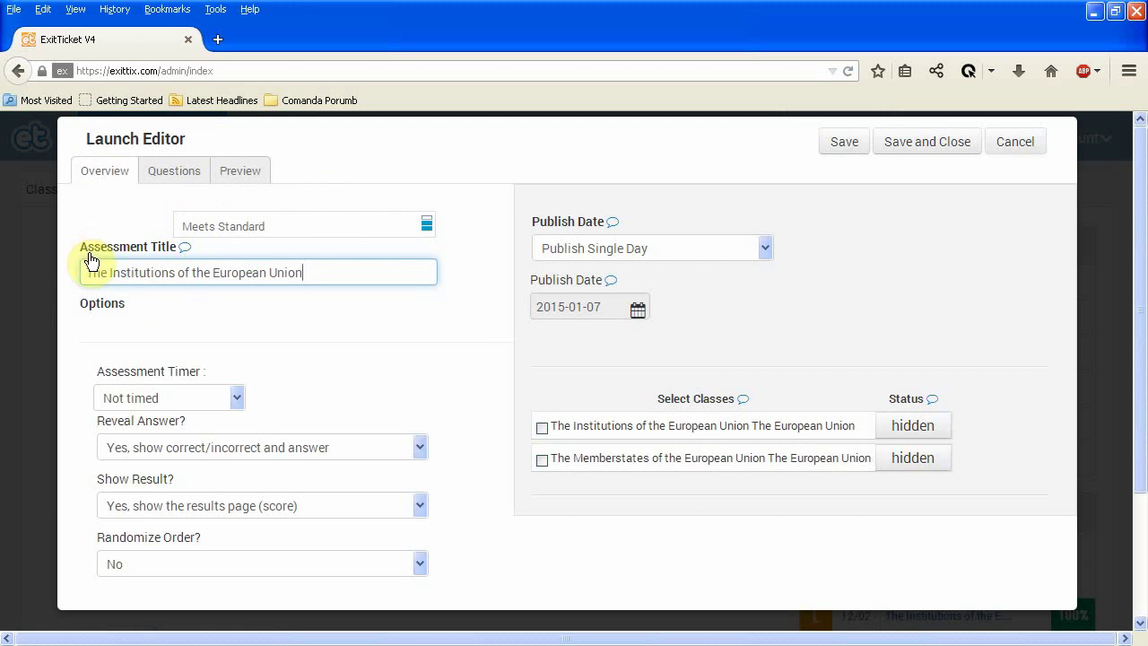
left_click(234, 399)
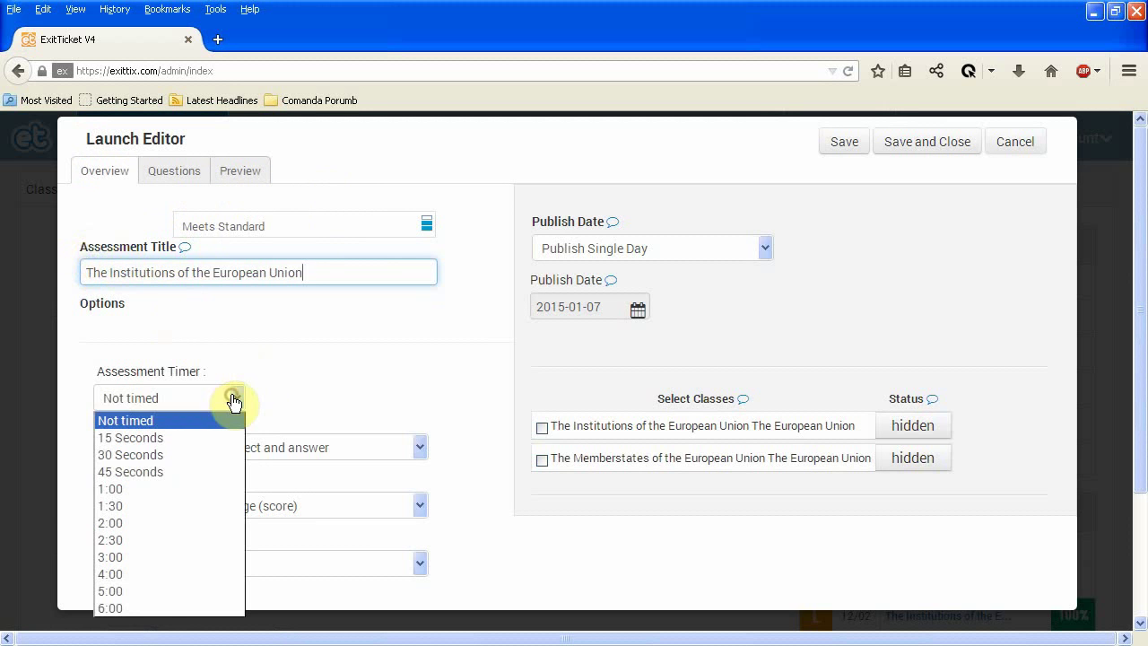
Set a 45-second timer, keep answer reveal on, hide the results page, keep question order unrandomized.
left_click(184, 475)
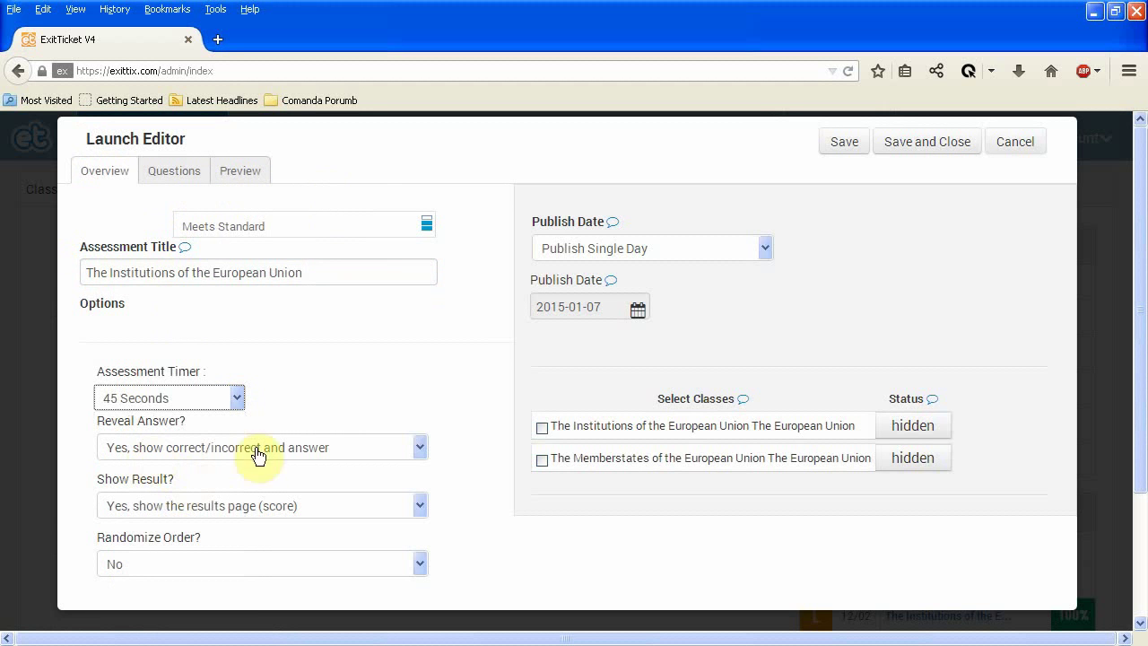
left_click(310, 456)
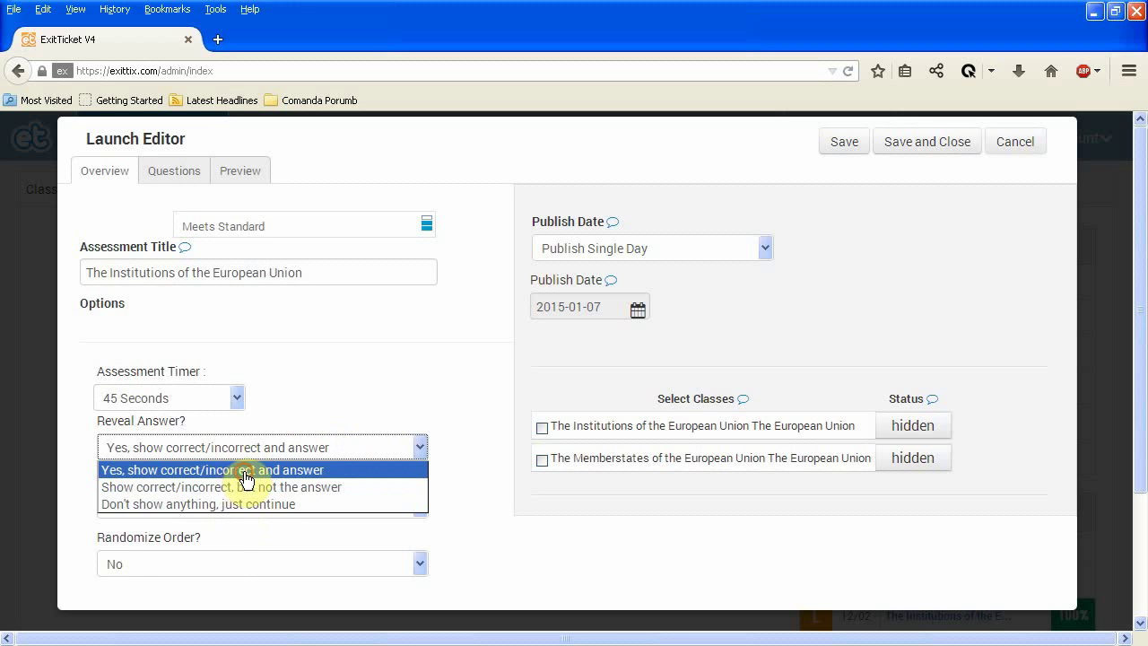
left_click(247, 473)
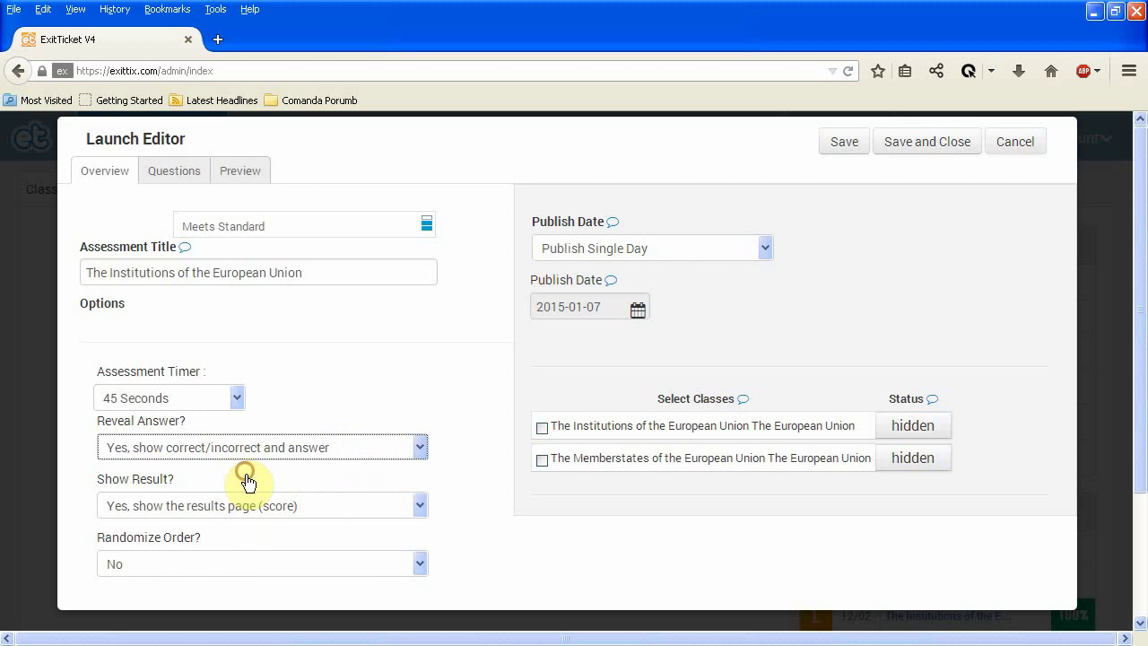
left_click(346, 508)
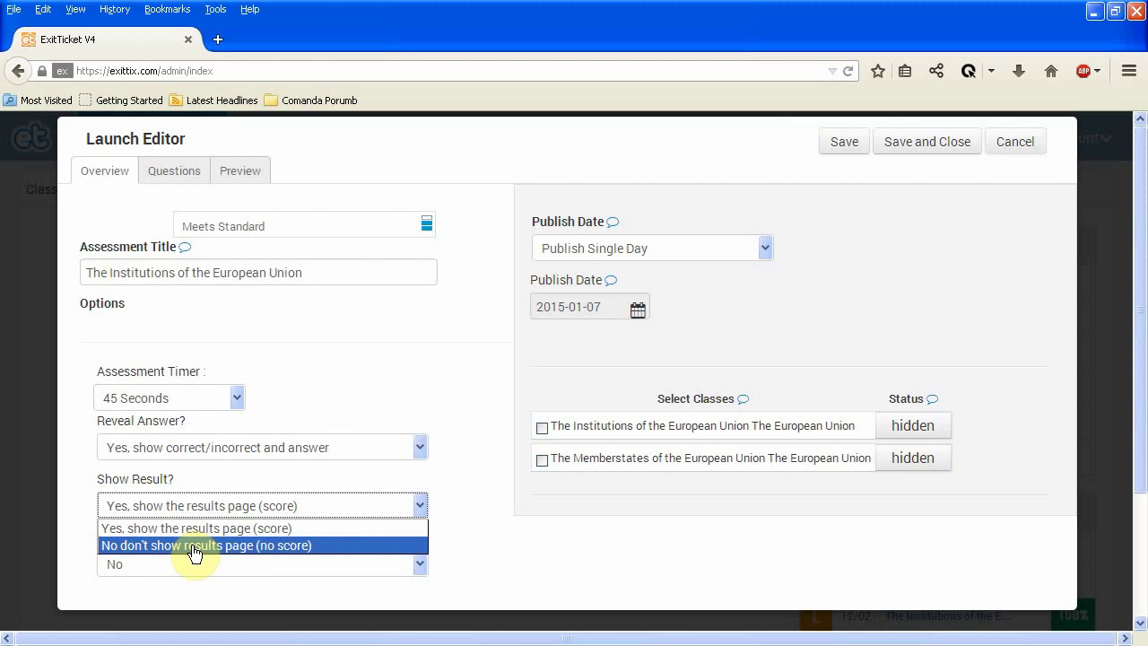
left_click(194, 546)
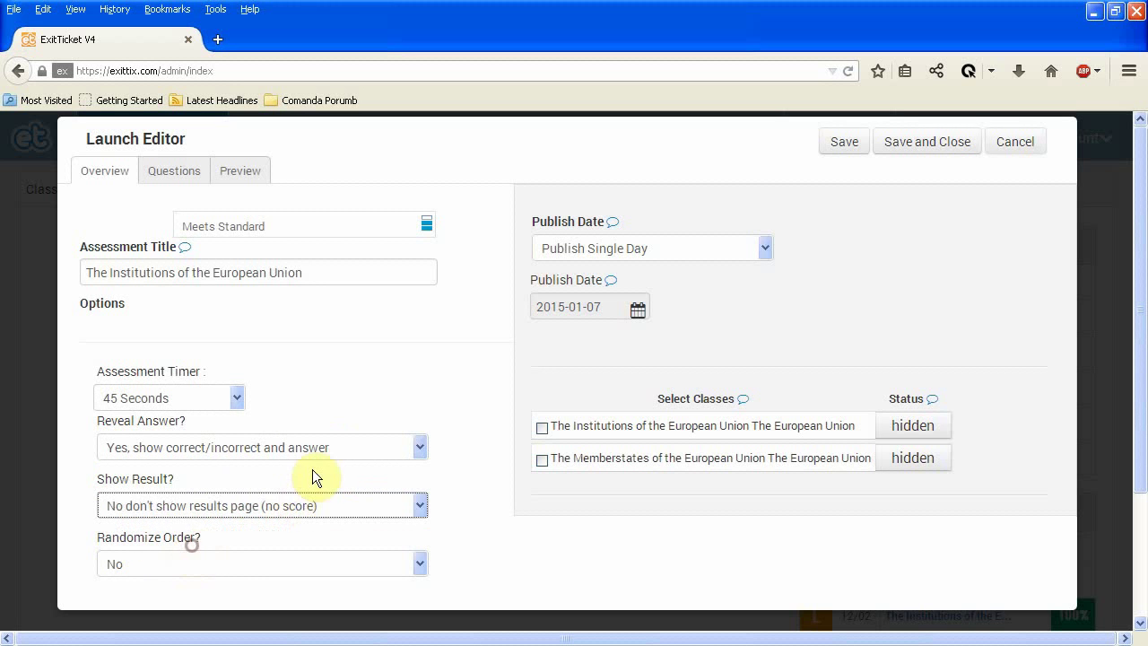
left_click(336, 566)
left_click(336, 566)
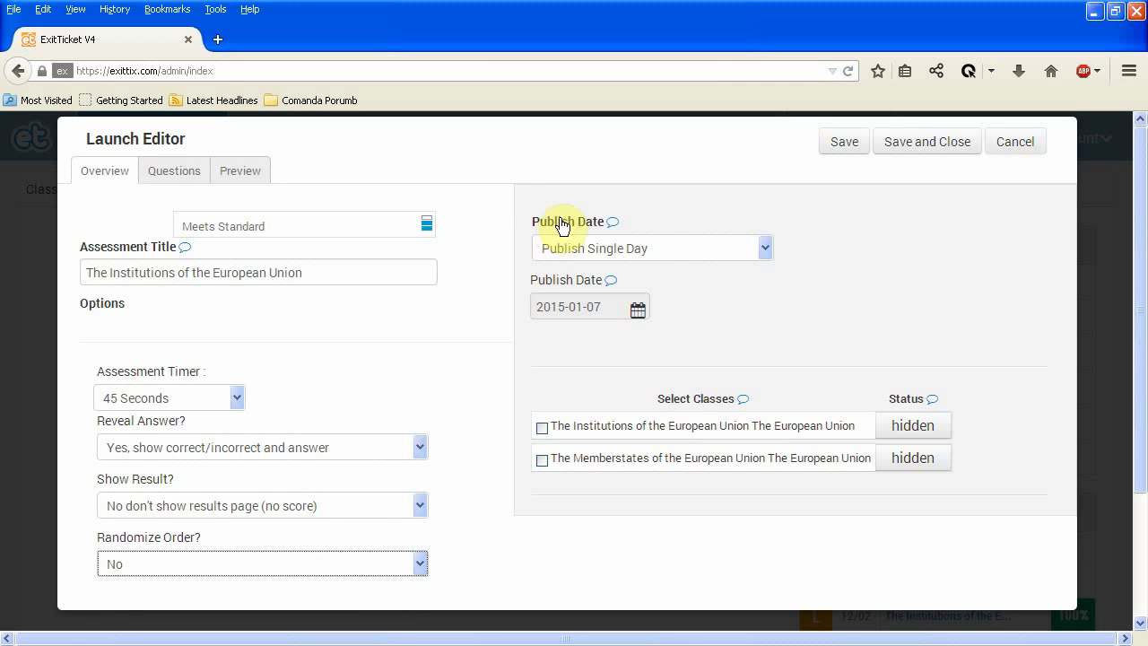
Keep Publish Single Day and assign the assessment to The Institutions of the European Union class.
left_click(729, 251)
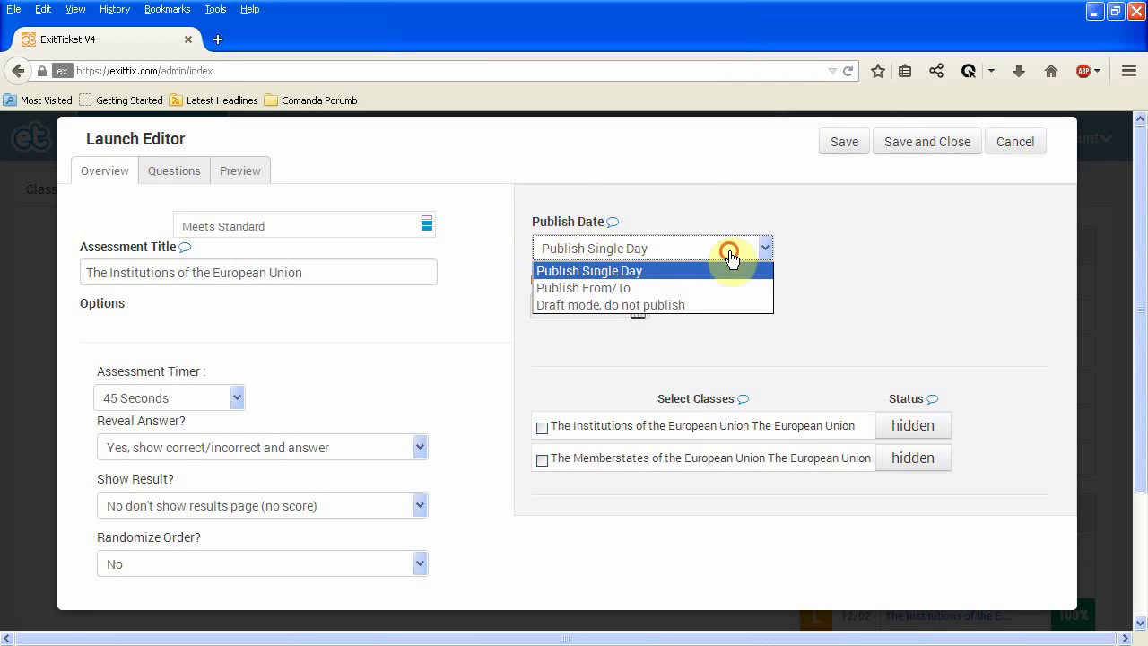
left_click(716, 271)
left_click(679, 252)
left_click(679, 255)
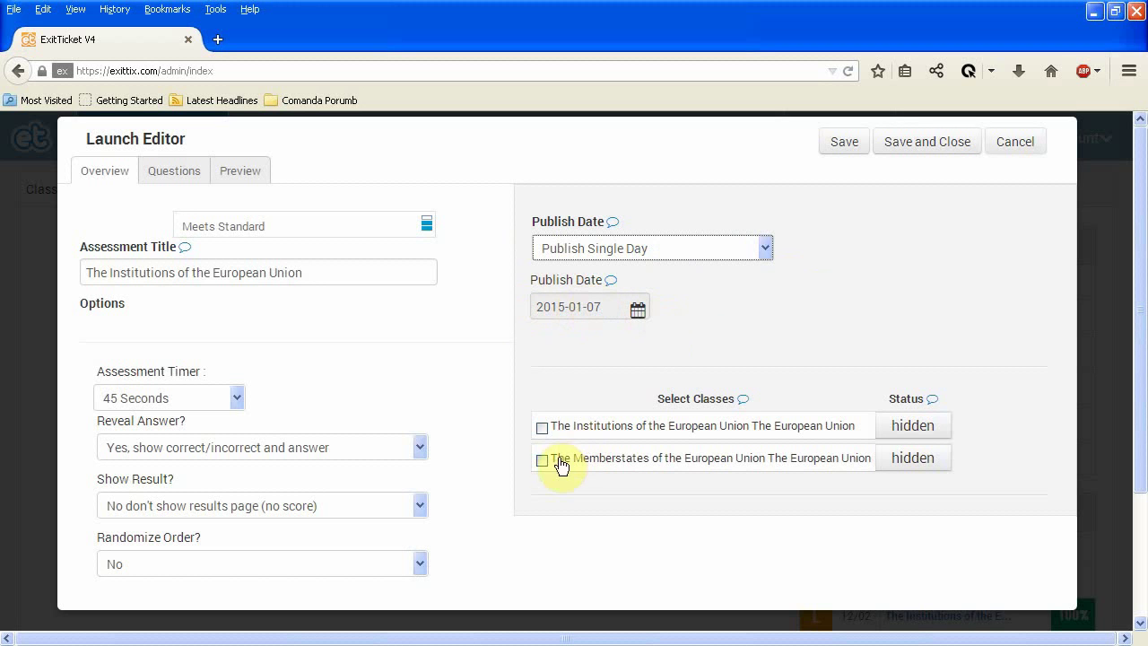
left_click(543, 429)
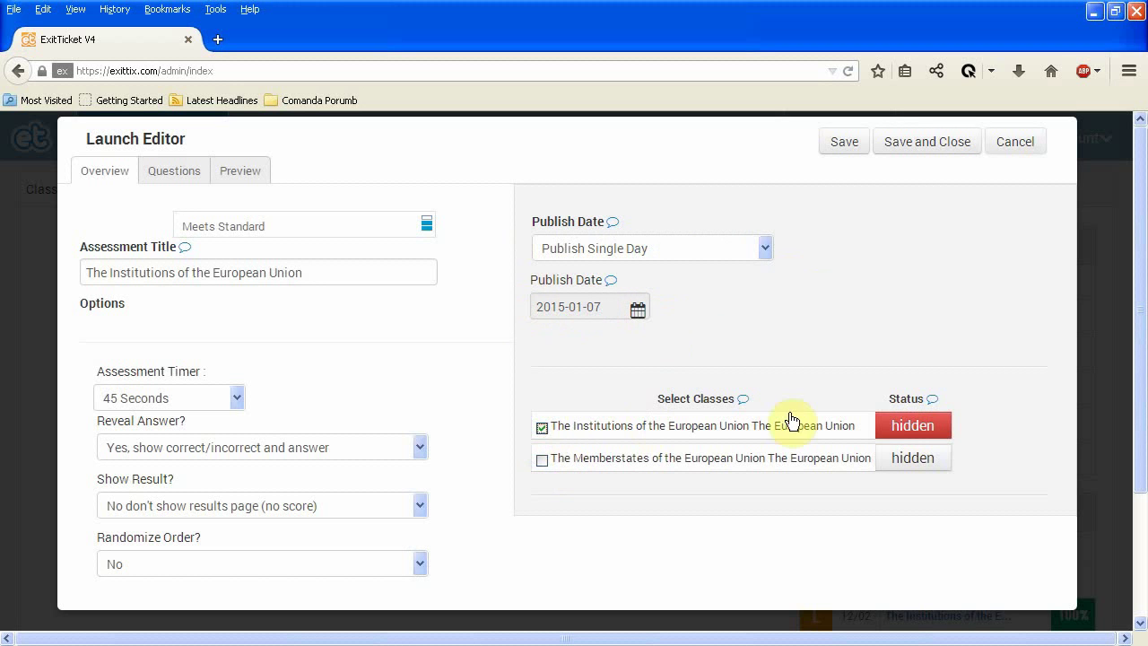
Save the assessment and add a multiple-choice question using the saved title about non-EU-institution organisations.
left_click(840, 146)
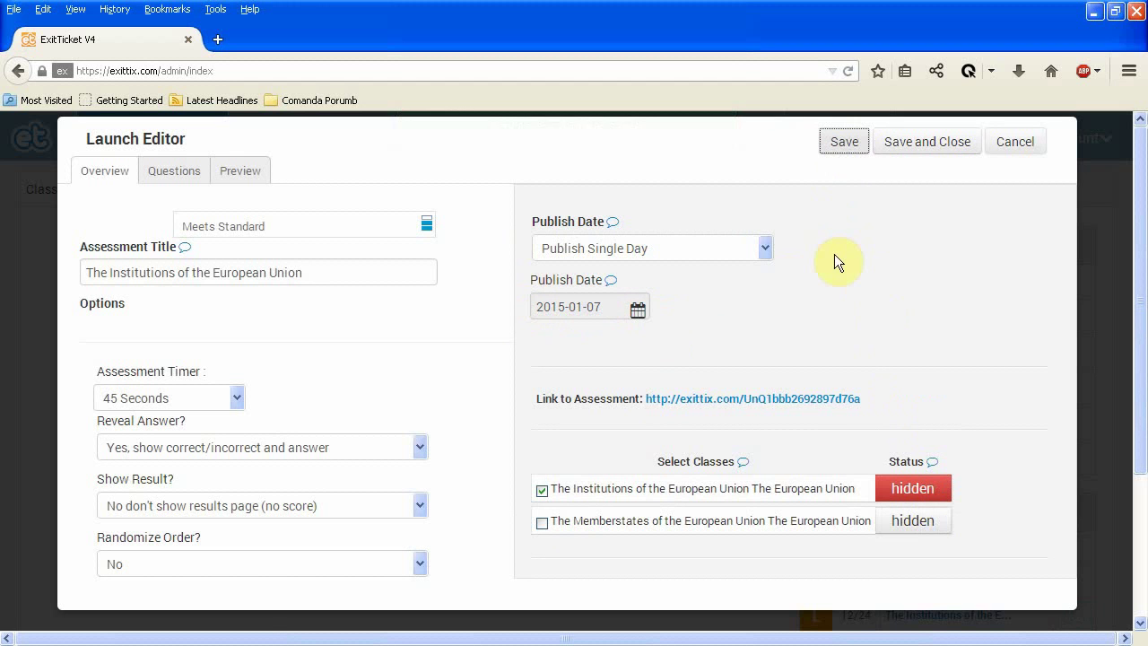
left_click(173, 173)
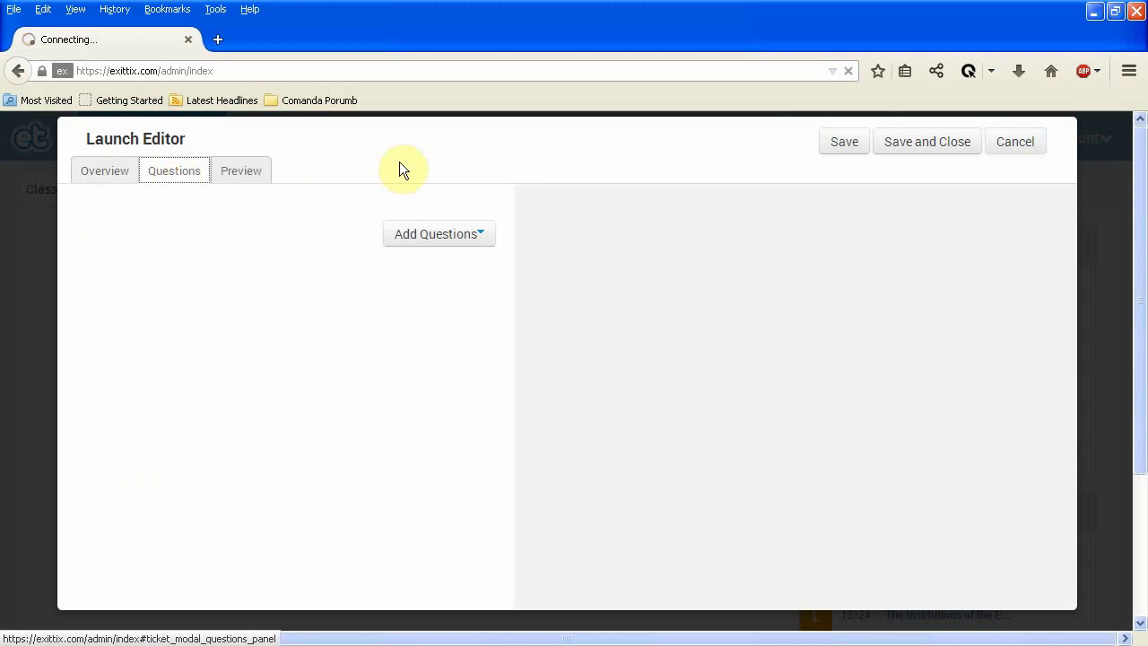
left_click(426, 235)
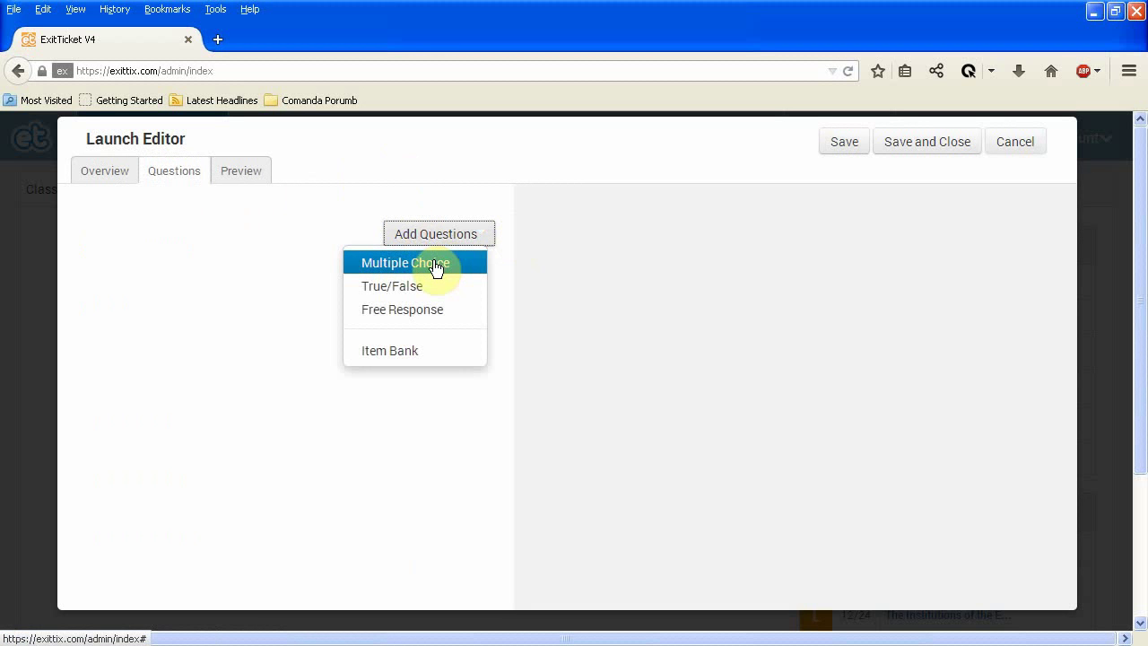
left_click(508, 266)
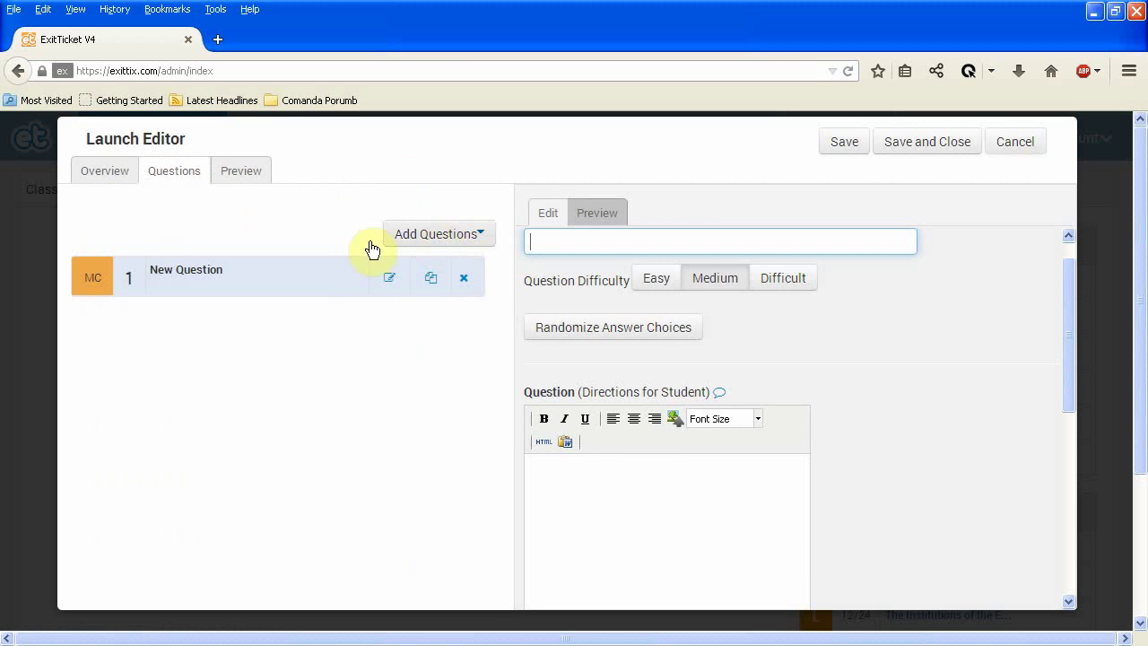
key("Down")
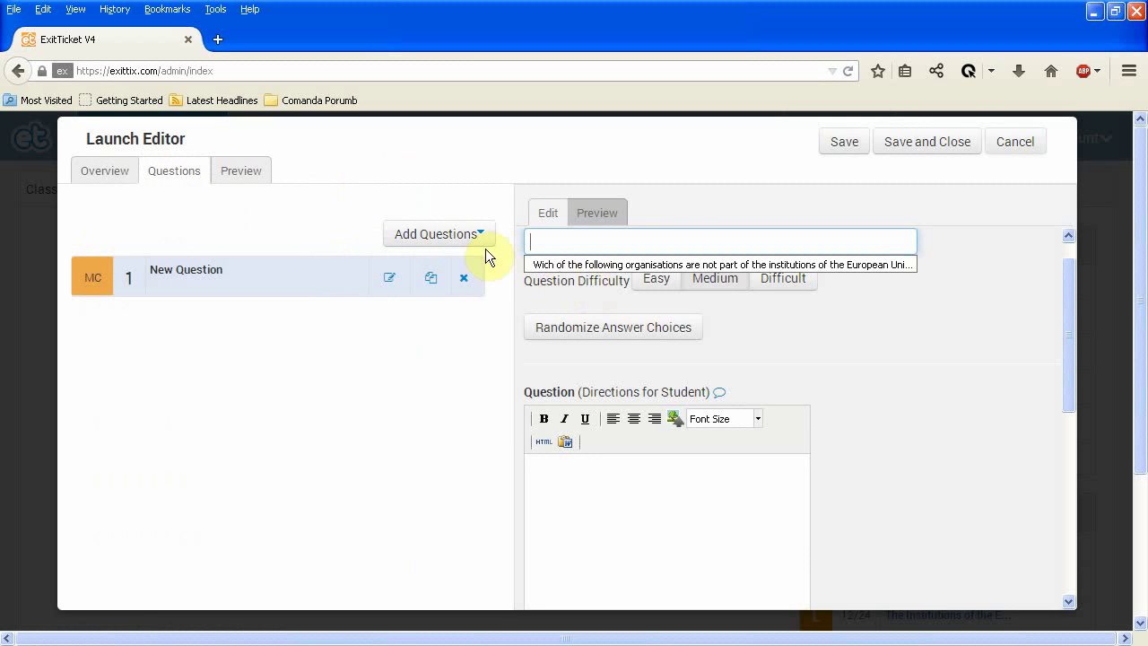
left_click(571, 267)
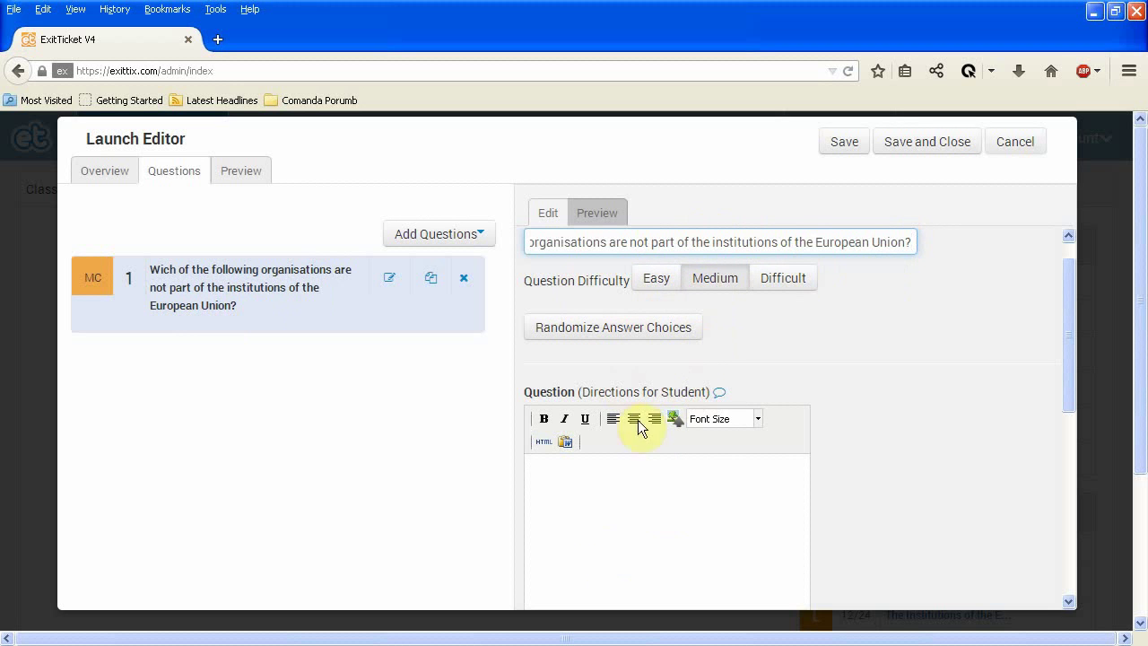
Paste the full question sentence into the question's student directions.
right_click(708, 494)
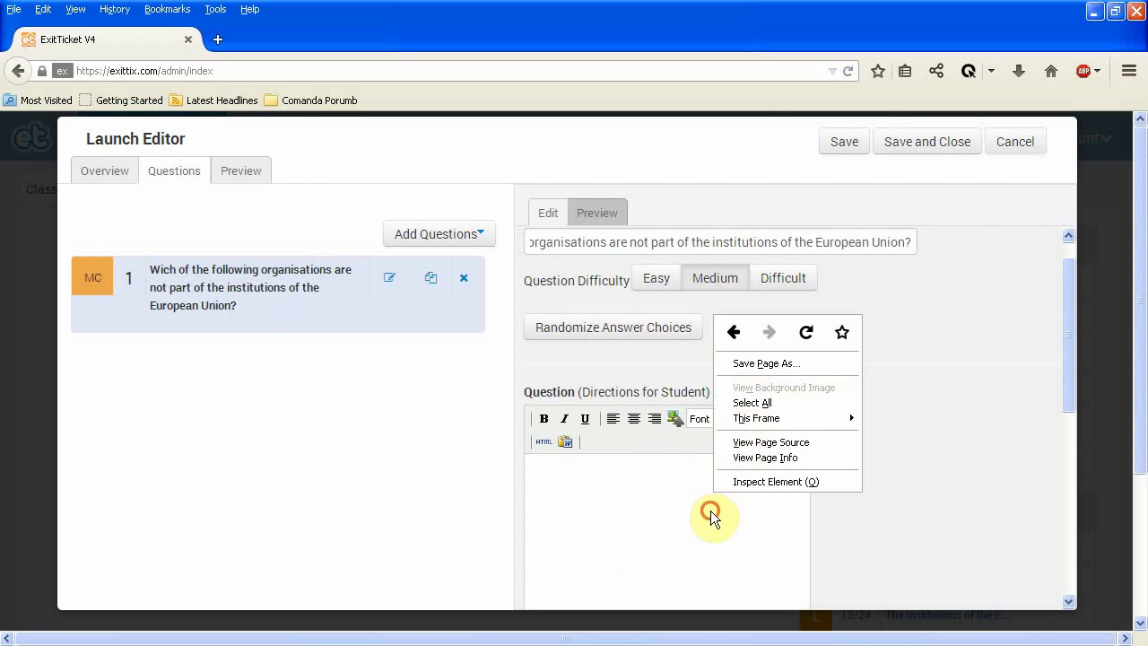
left_click(710, 510)
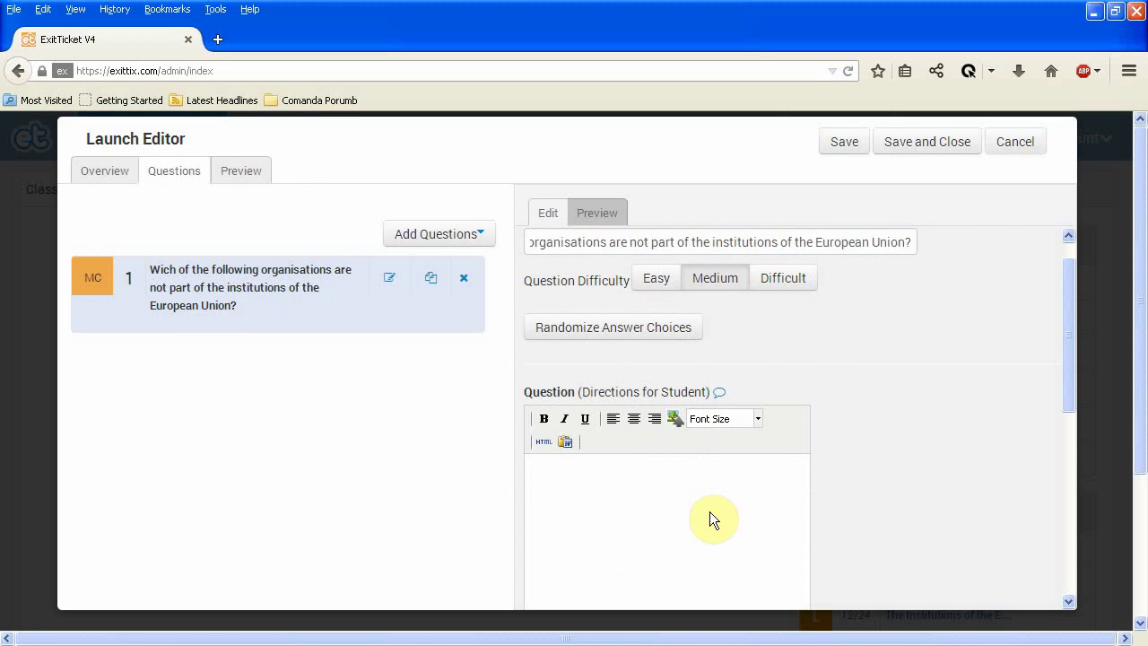
type("Wich of the following institutions are not part of the structure of the European Union?")
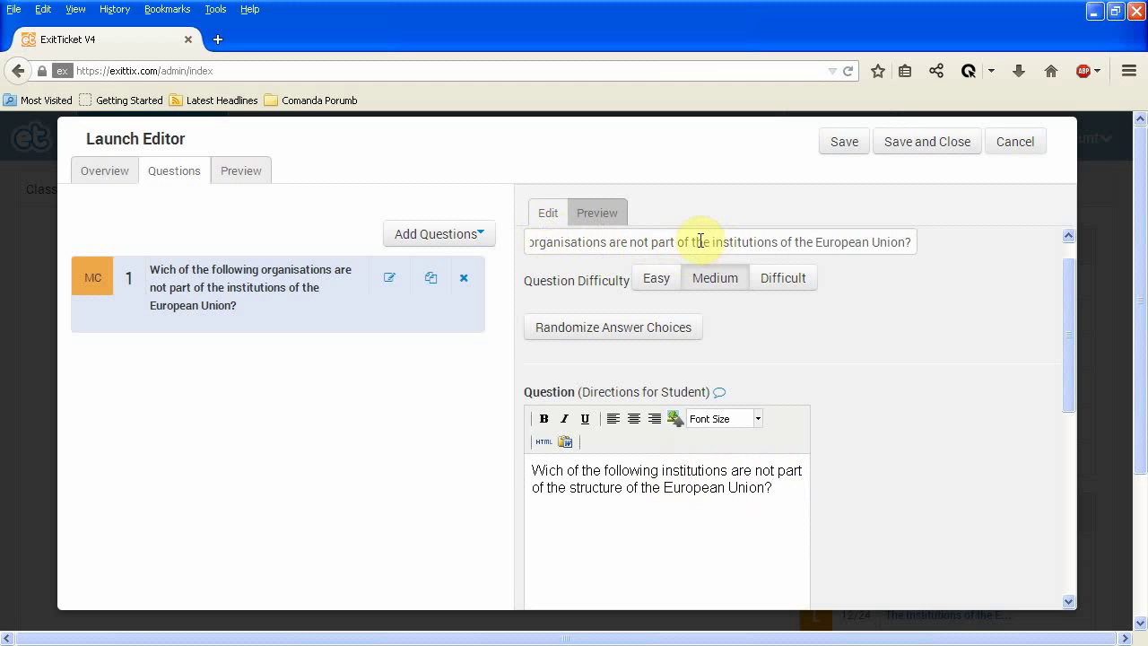
Shorten the question title to 'The institutions of the European Union' without the question mark.
left_click_drag(692, 240, 351, 239)
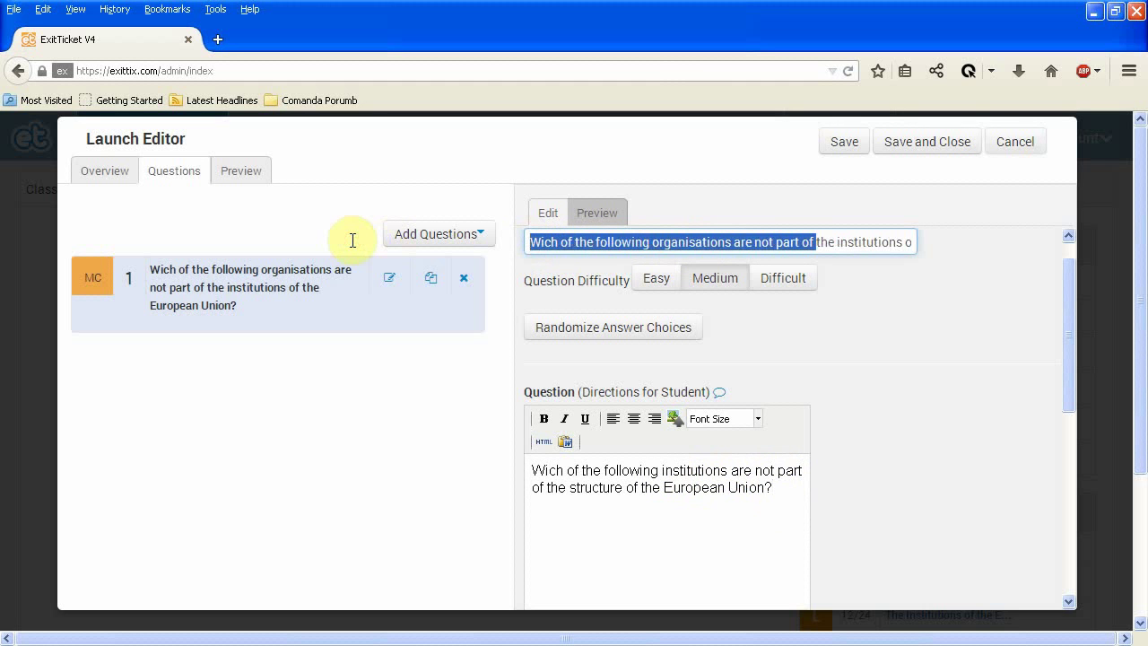
key("BackSpace")
left_click(524, 242)
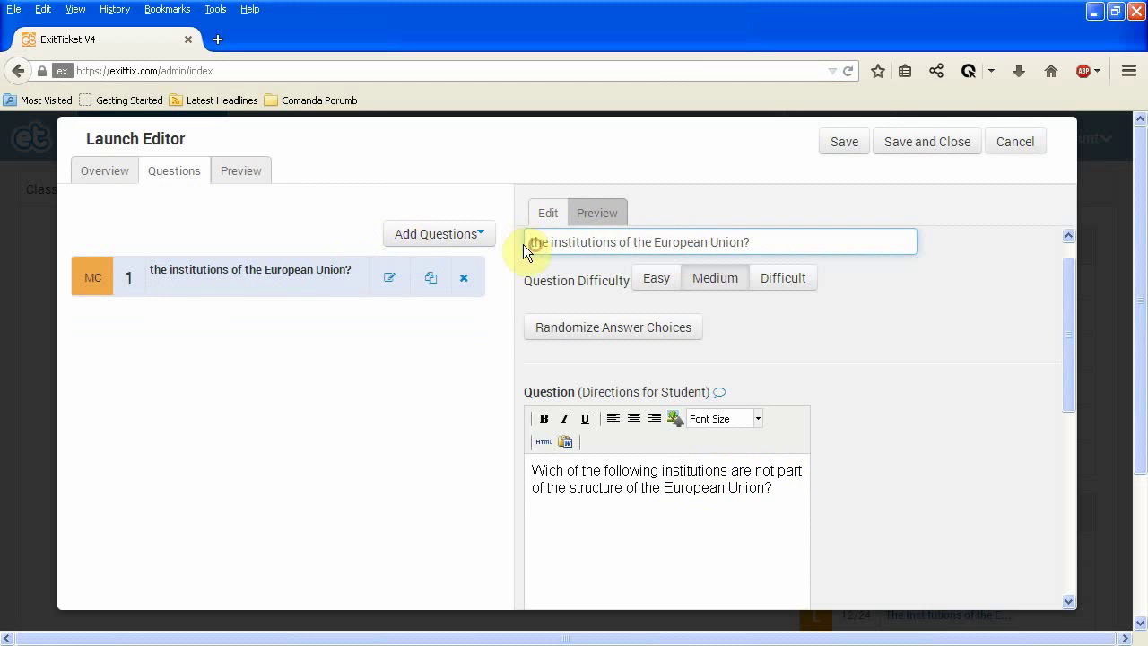
key("Delete")
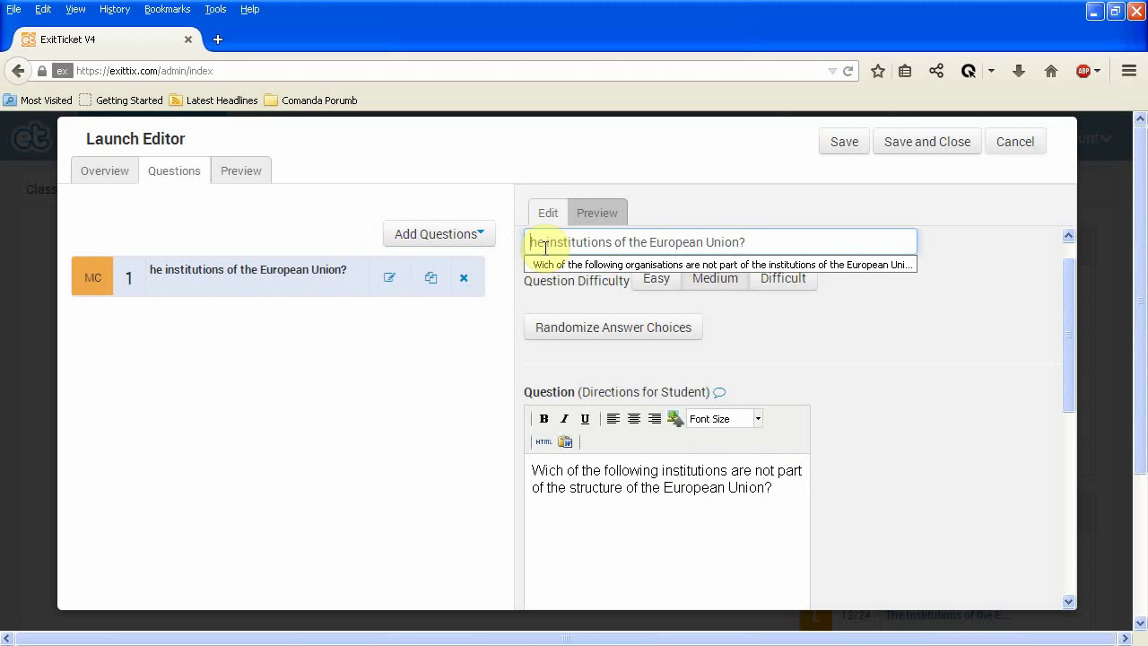
type("T")
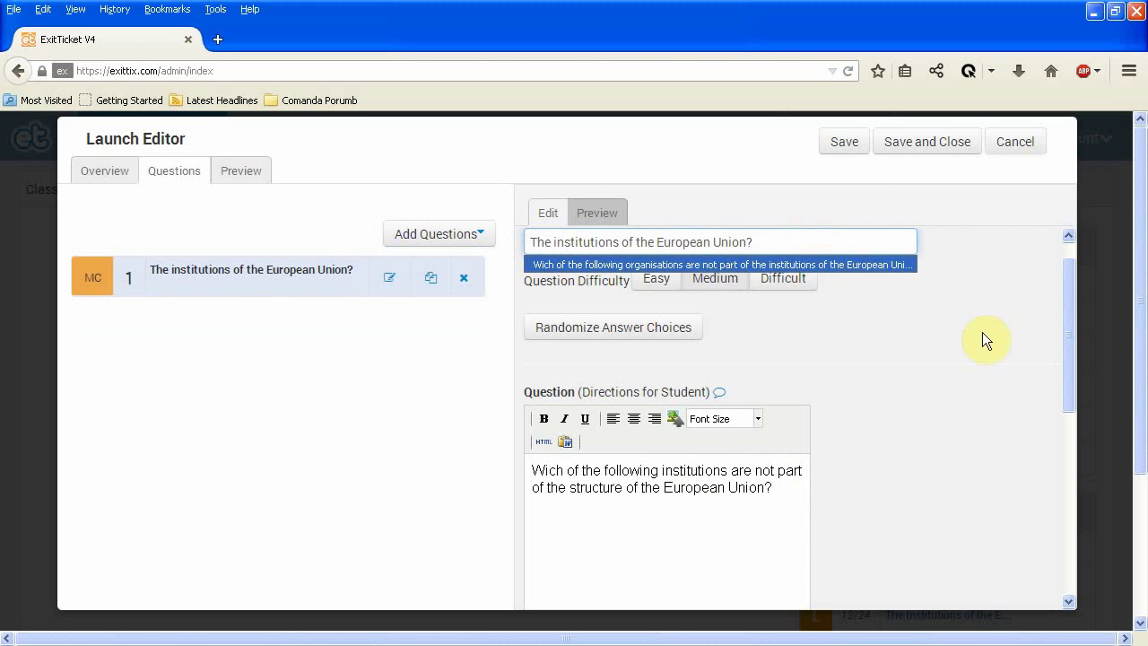
left_click(828, 241)
key("BackSpace")
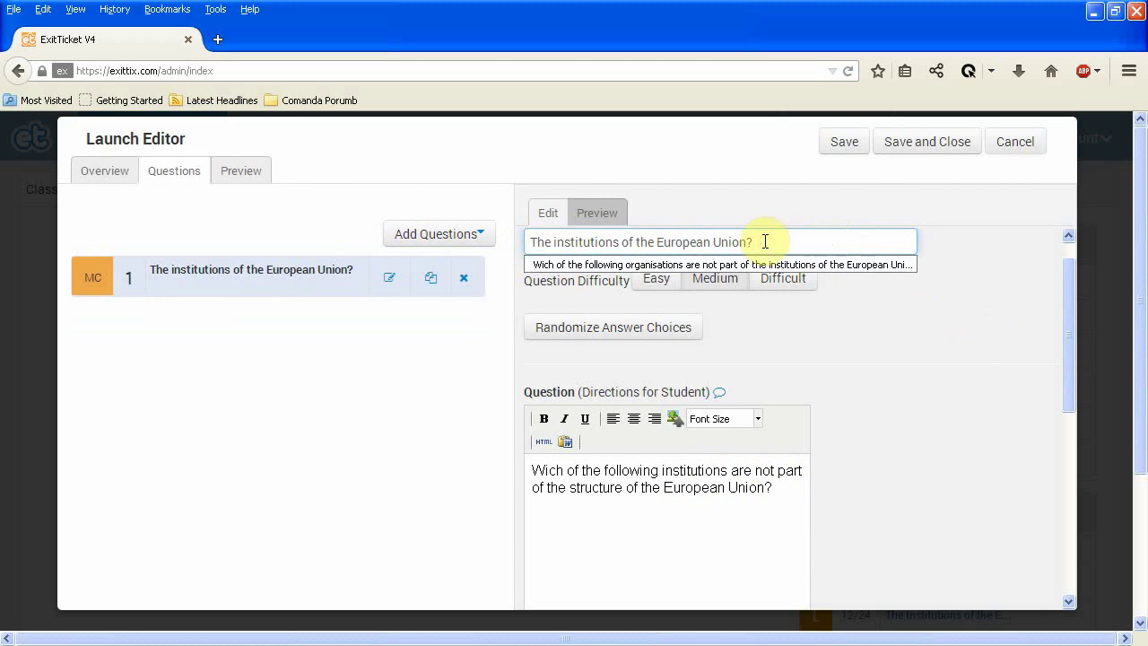
left_click(887, 374)
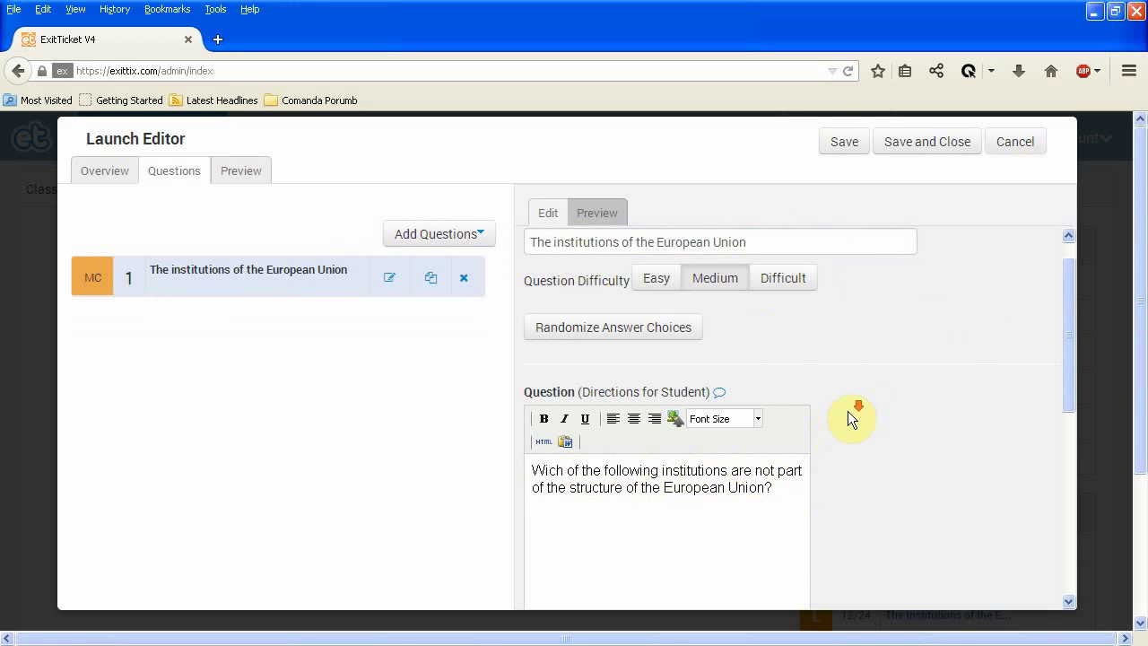
Fill Choice 1 with The European Commission and Choice 2 with The Coucil of Europe.
scroll(848, 410, "down", 5)
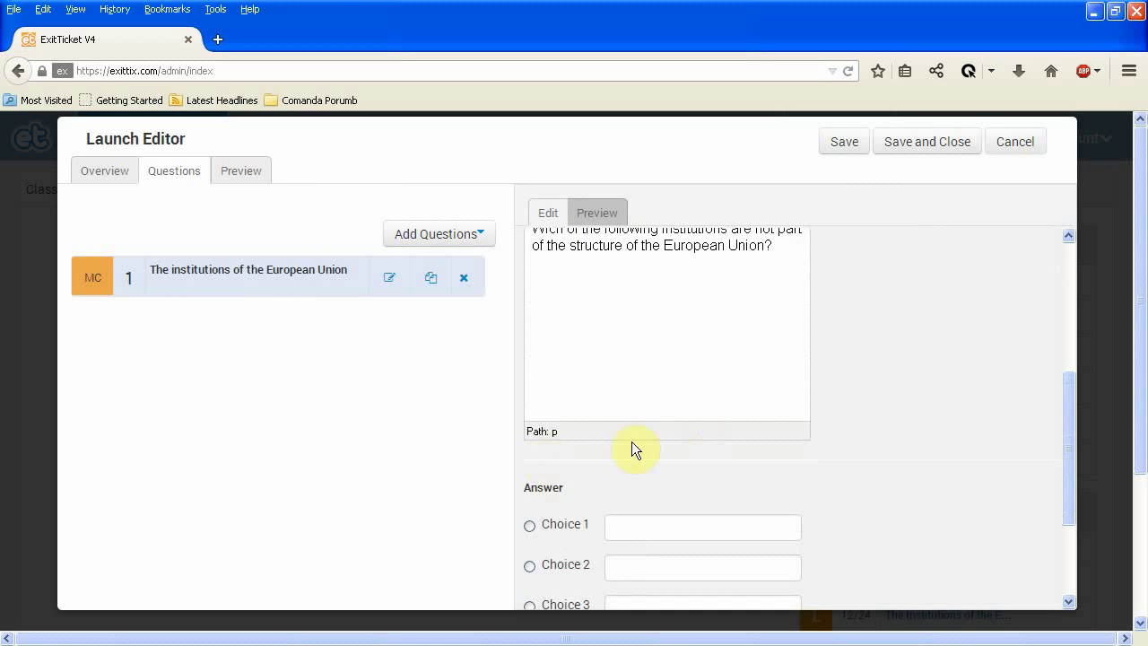
scroll(719, 407, "down", 2)
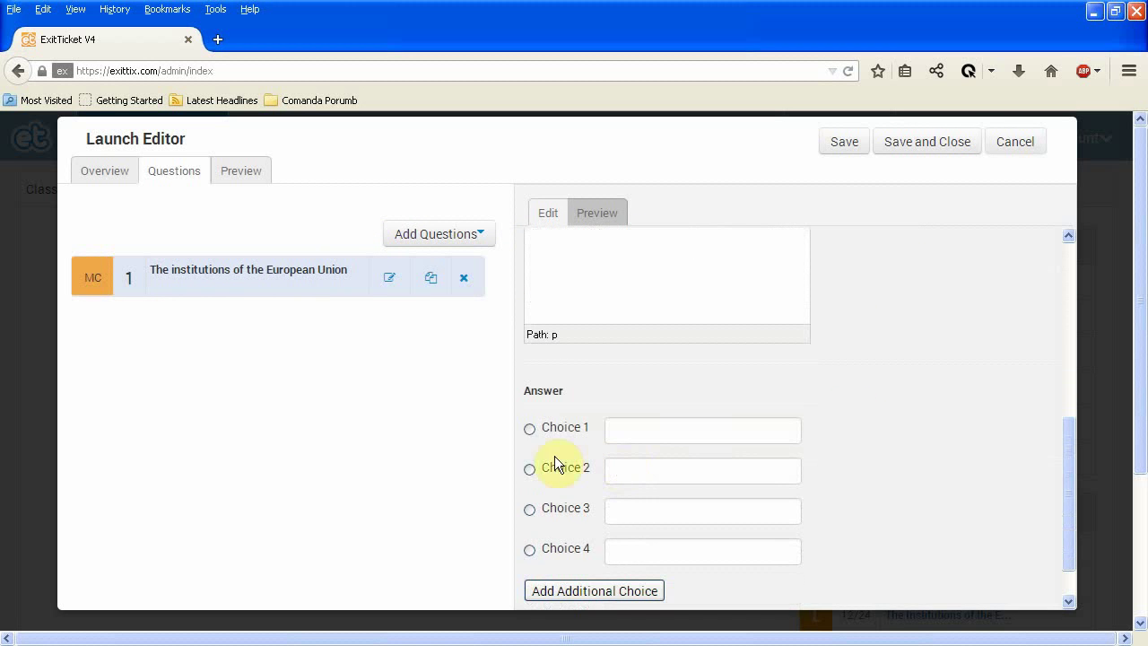
left_click(636, 425)
left_click(637, 425)
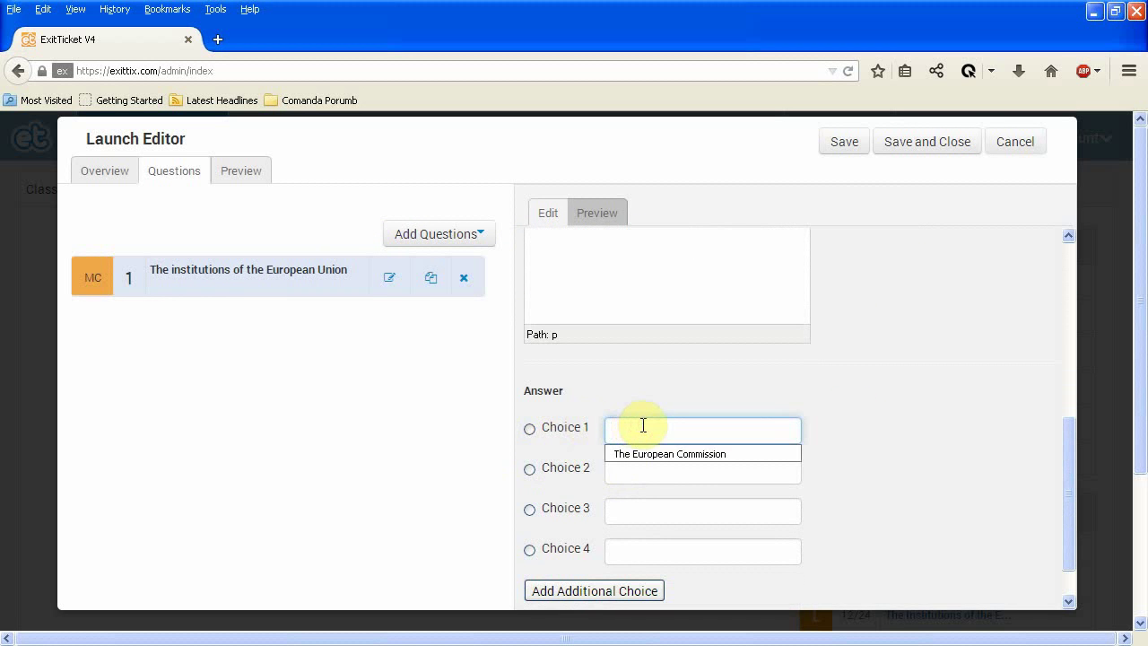
left_click(650, 453)
left_click(648, 477)
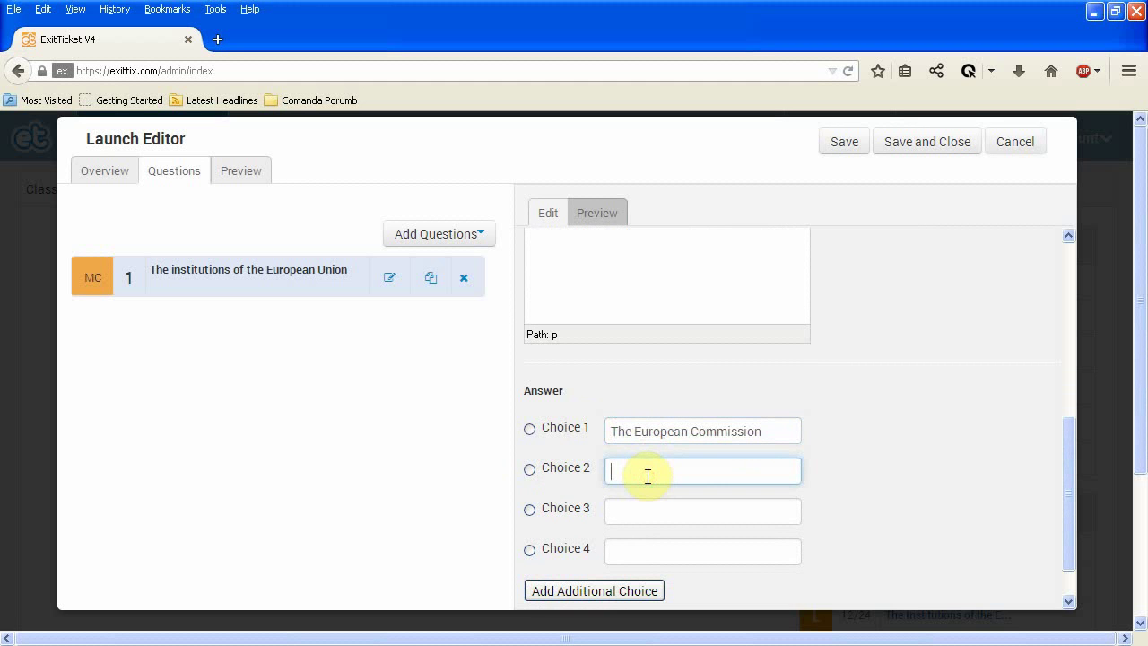
left_click(648, 476)
left_click(651, 497)
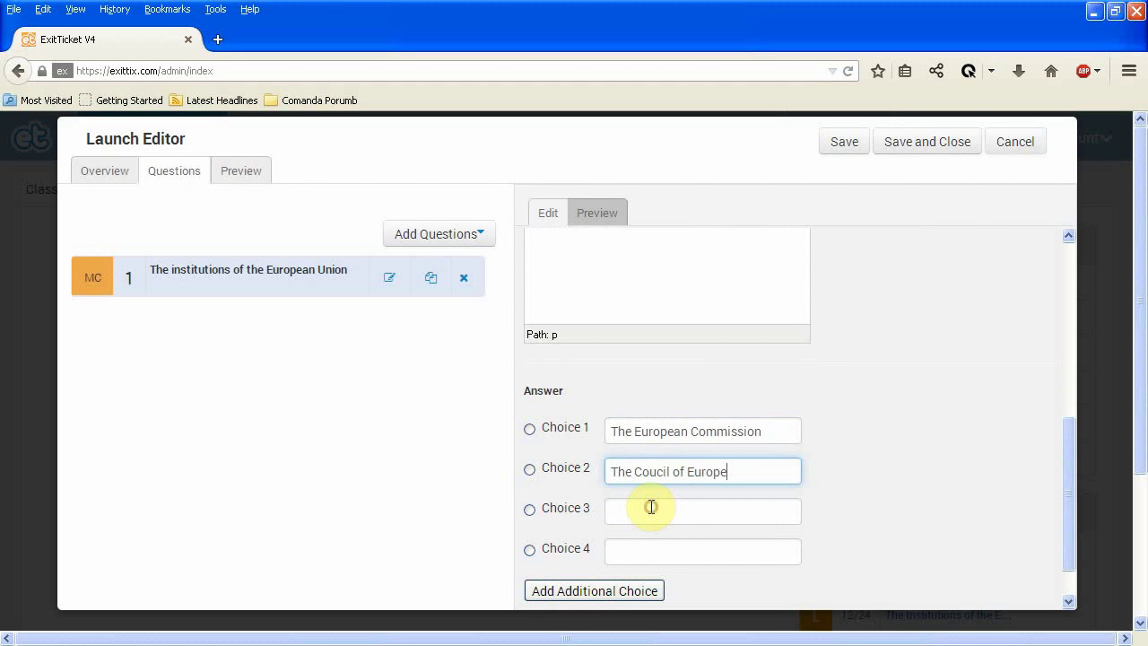
Fill Choices 3–4 with The European Council and The European Parliament; mark The Coucil of Europe correct.
left_click(652, 507)
left_click(651, 507)
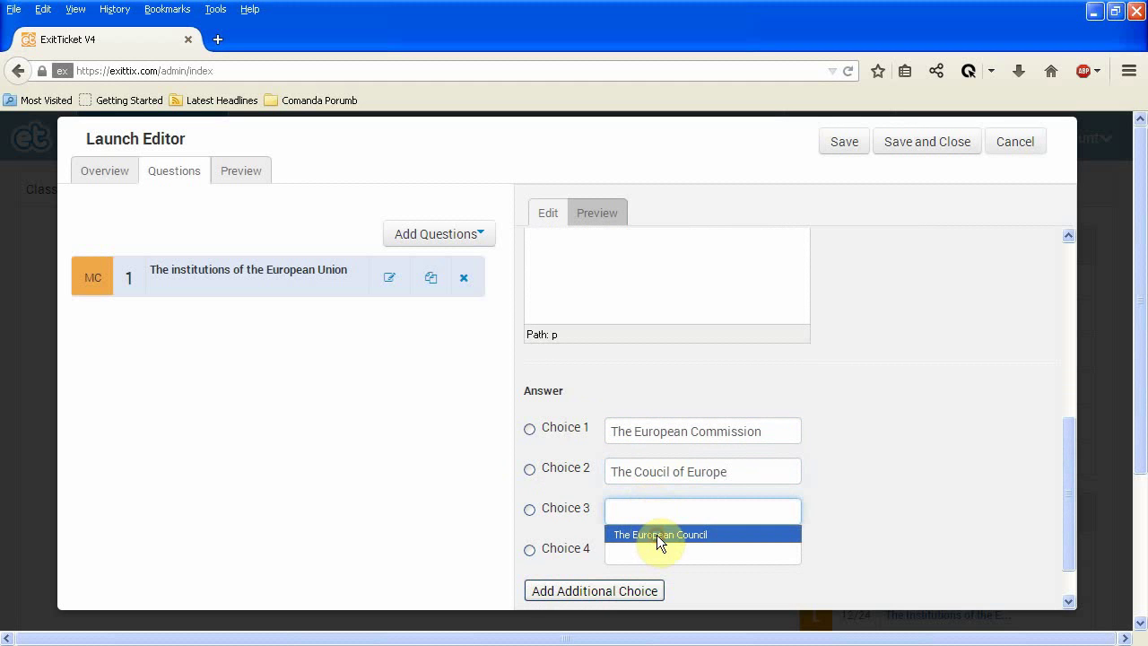
left_click(657, 535)
left_click(657, 552)
left_click(657, 553)
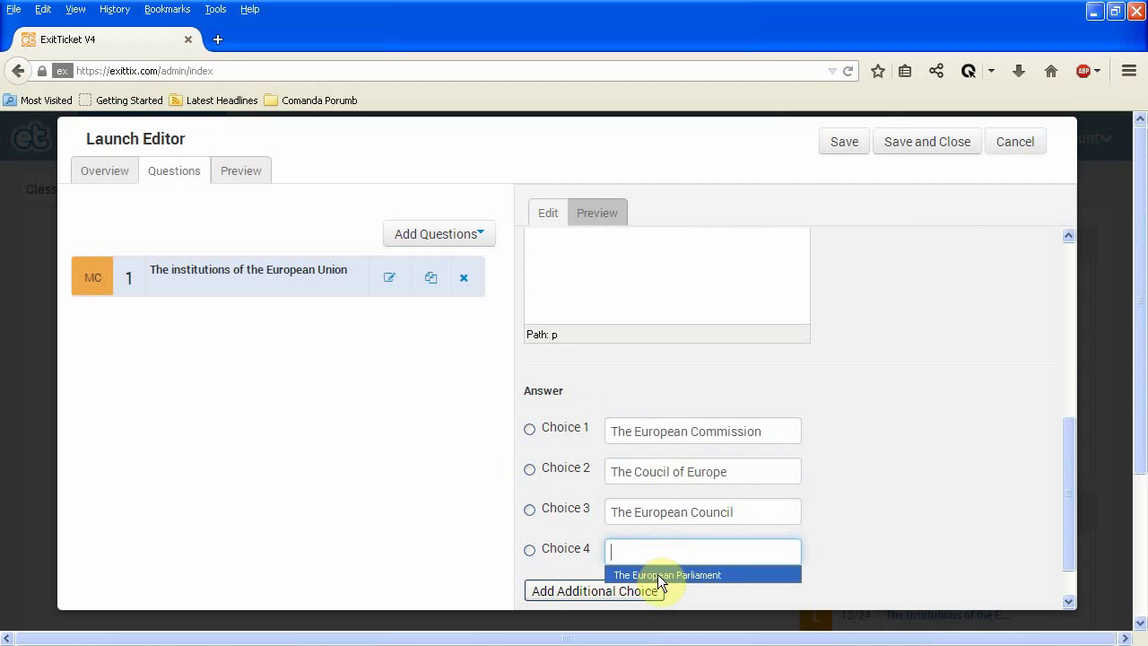
left_click(657, 574)
scroll(879, 342, "down", 1)
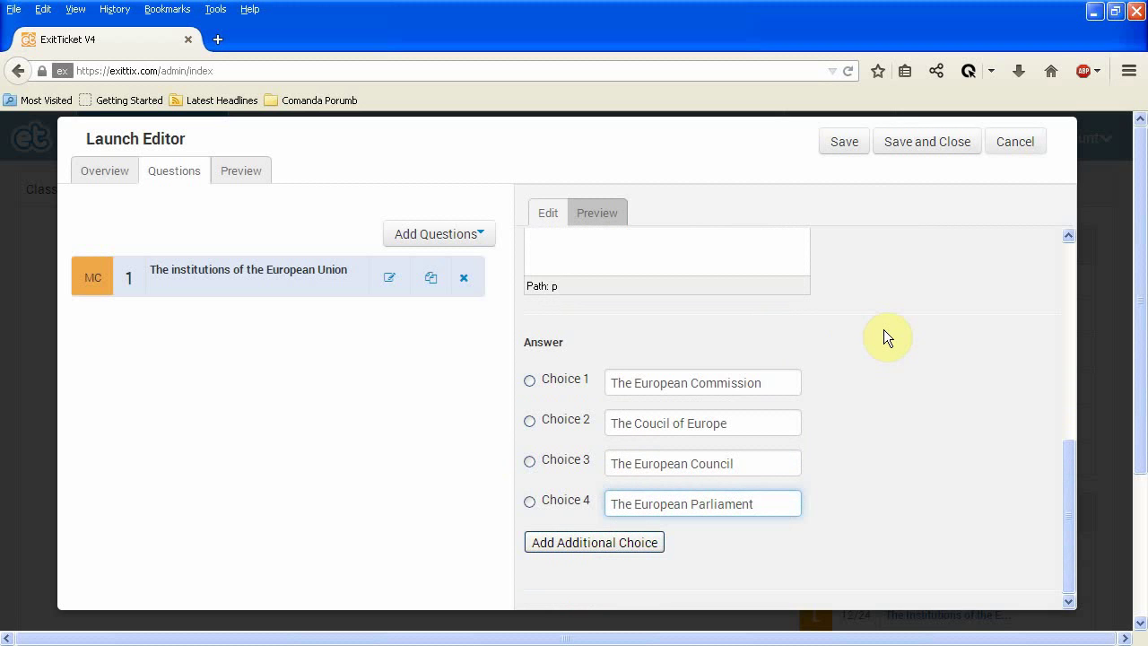
left_click(529, 423)
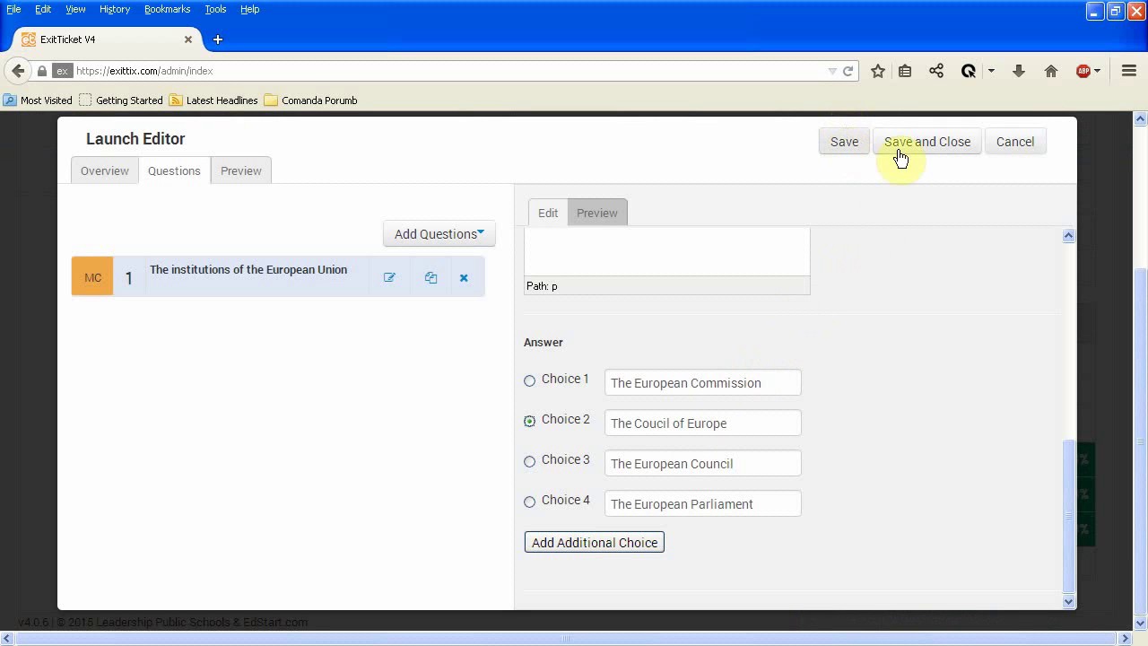
Save question 1, then Save and Close to return to the Teacher Mode classes dashboard.
left_click(841, 145)
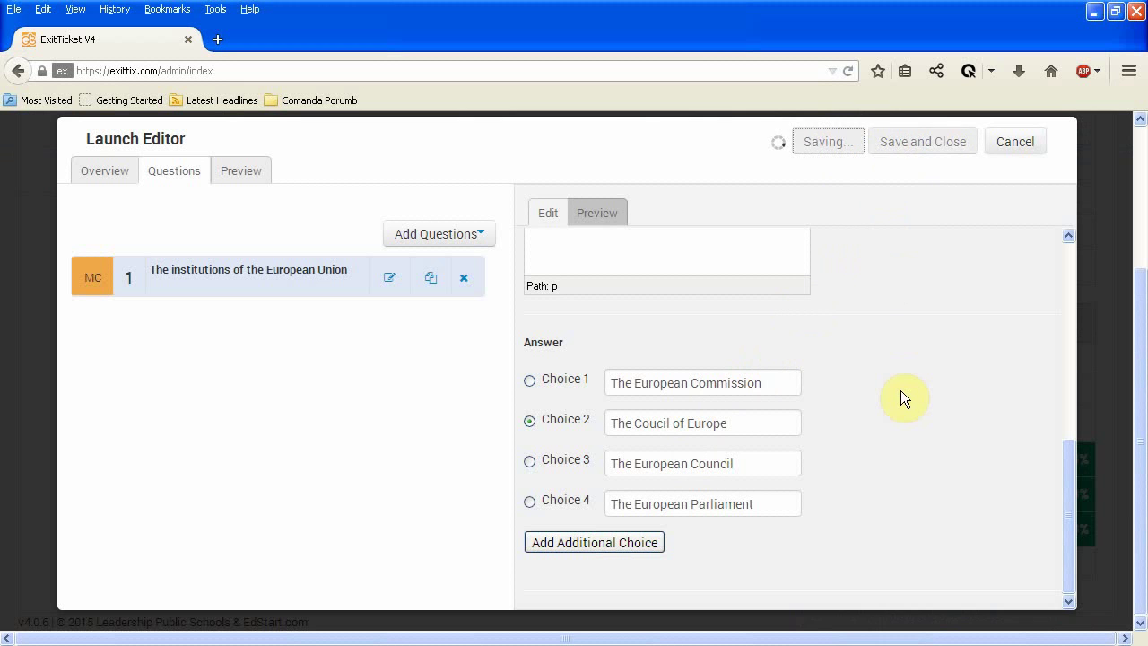
left_click(914, 144)
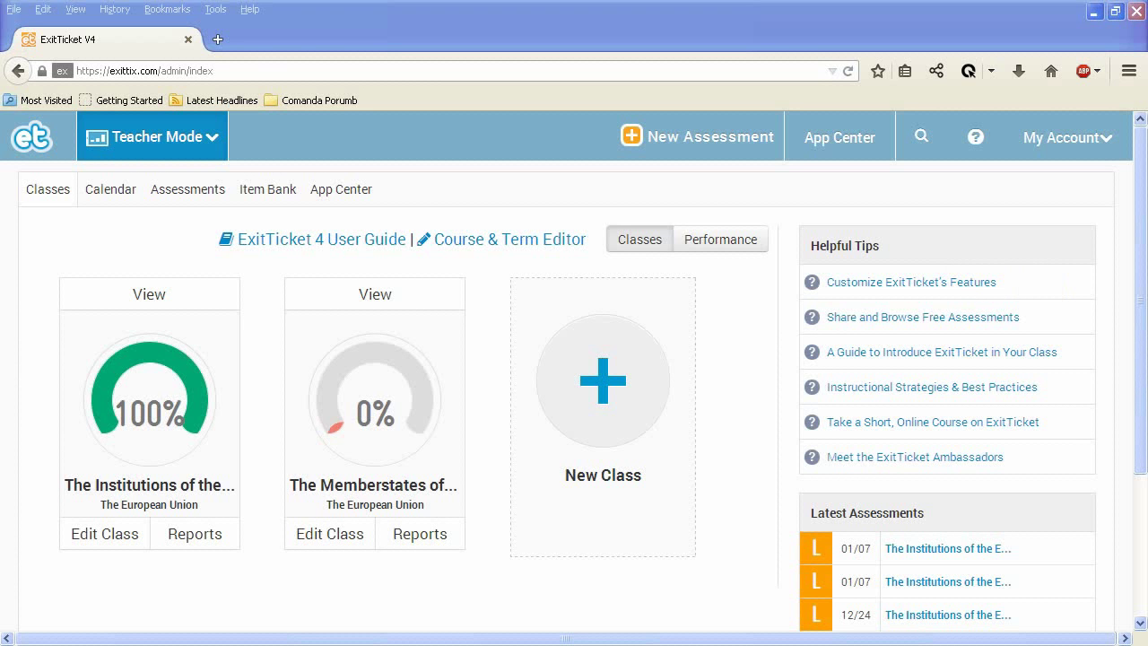
Switch to Projector Mode and view The Institutions of the European Union class's assessments.
left_click(214, 138)
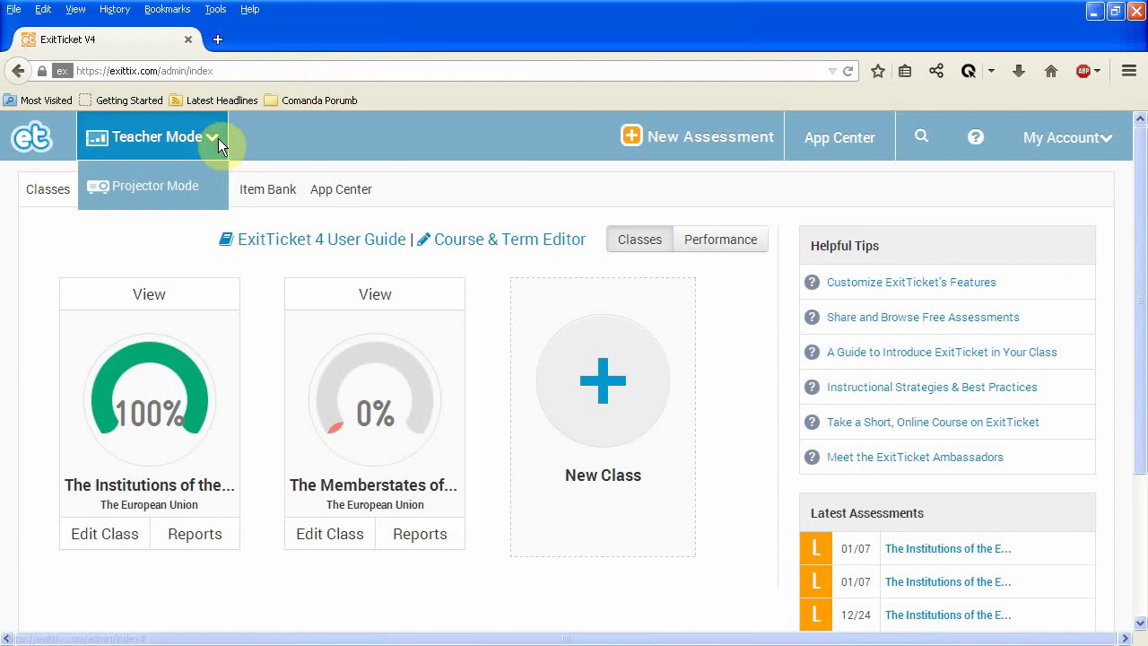
left_click(146, 186)
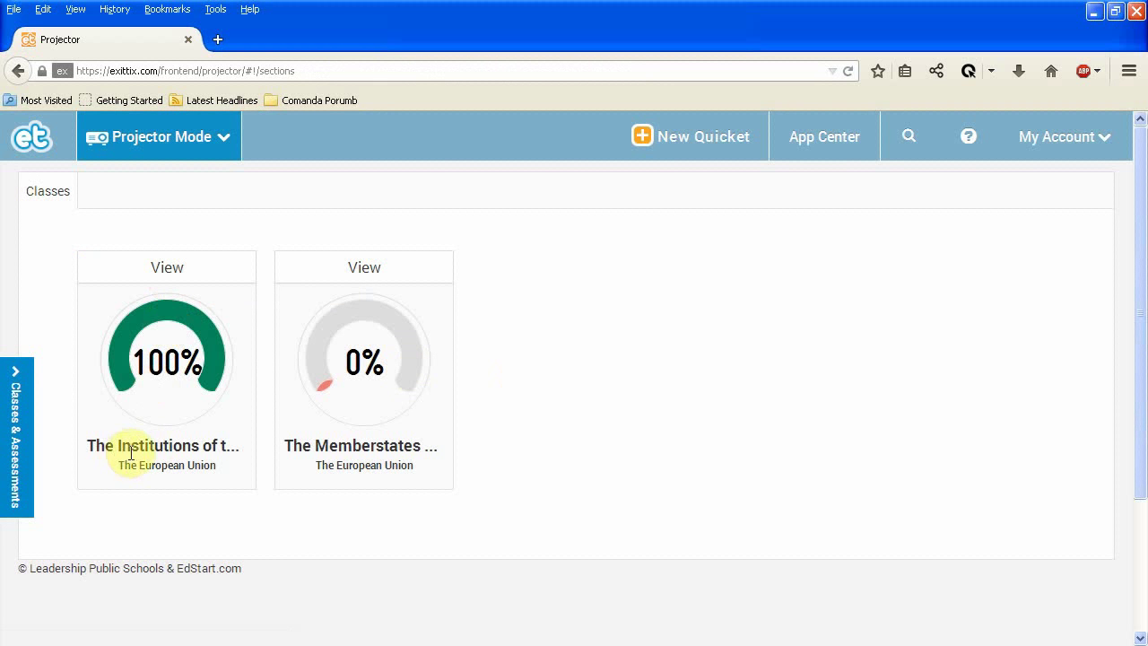
left_click(167, 274)
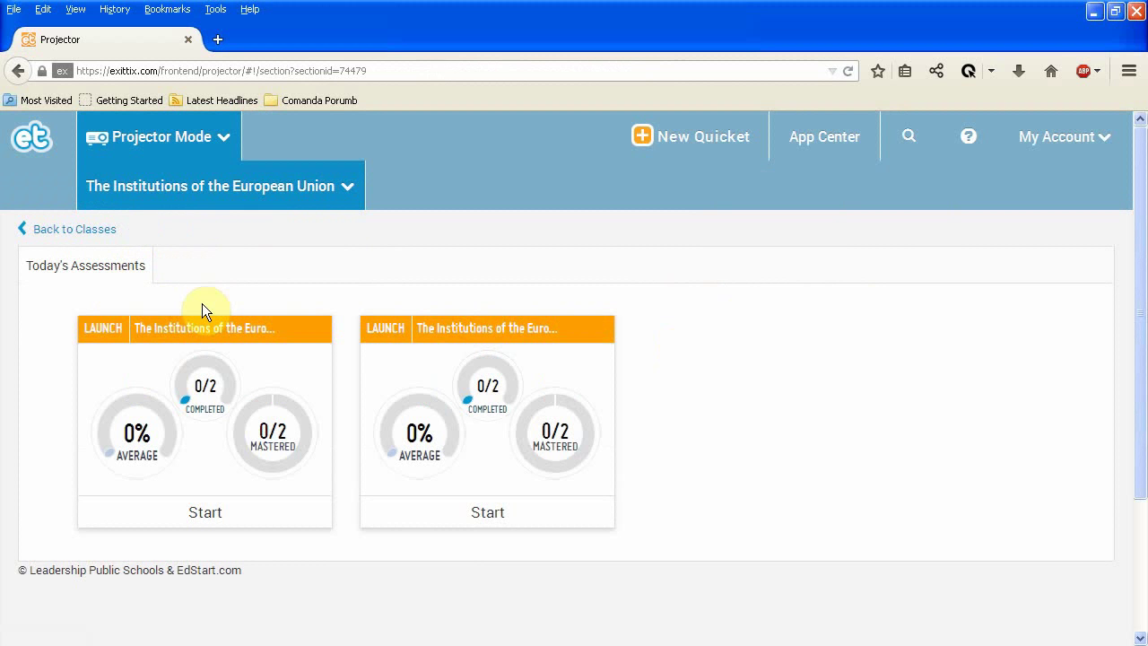
Start the first Institutions assessment and display its class code to students.
left_click(224, 525)
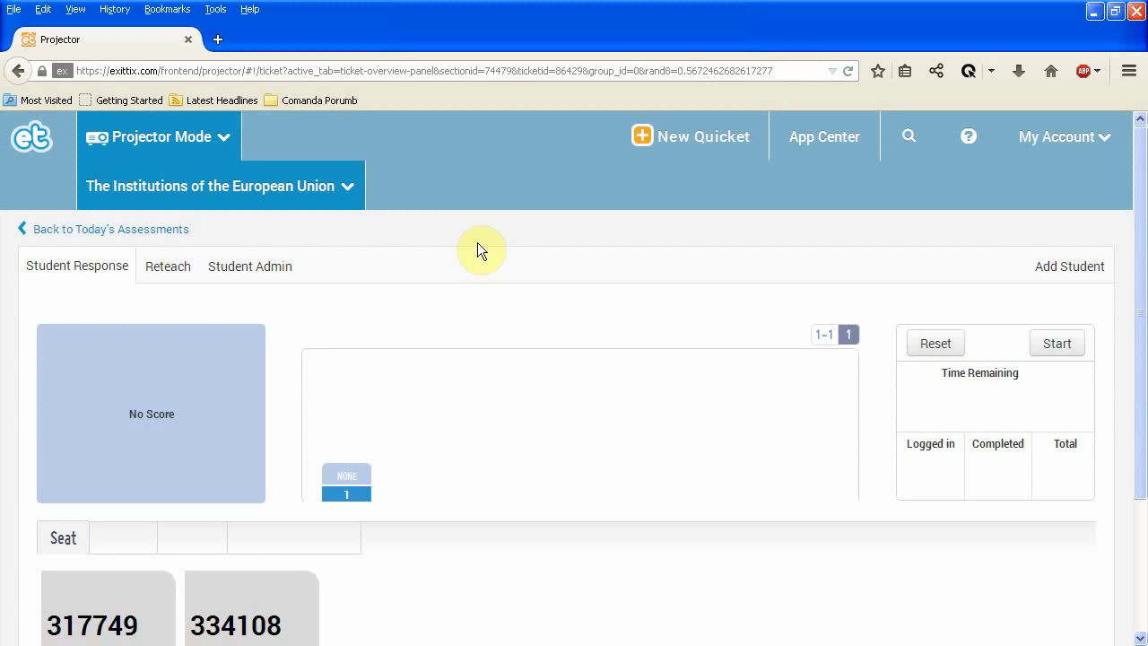
left_click(1074, 267)
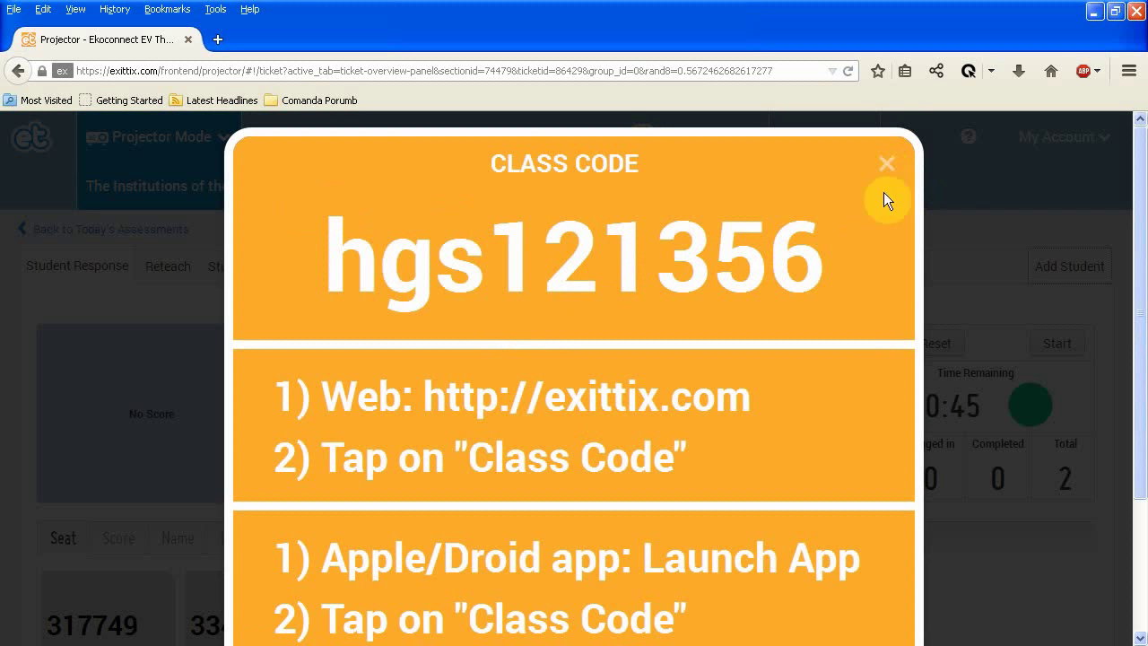
left_click(886, 186)
left_click(1088, 143)
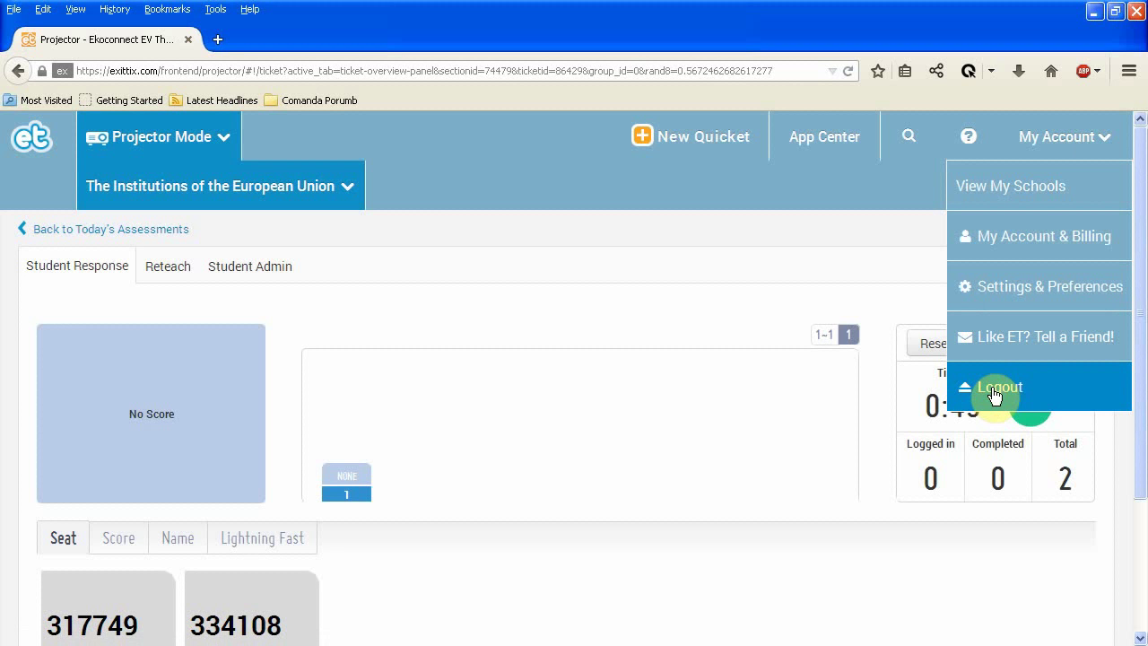
Log out of the teacher account and join the class by entering its class code.
left_click(994, 389)
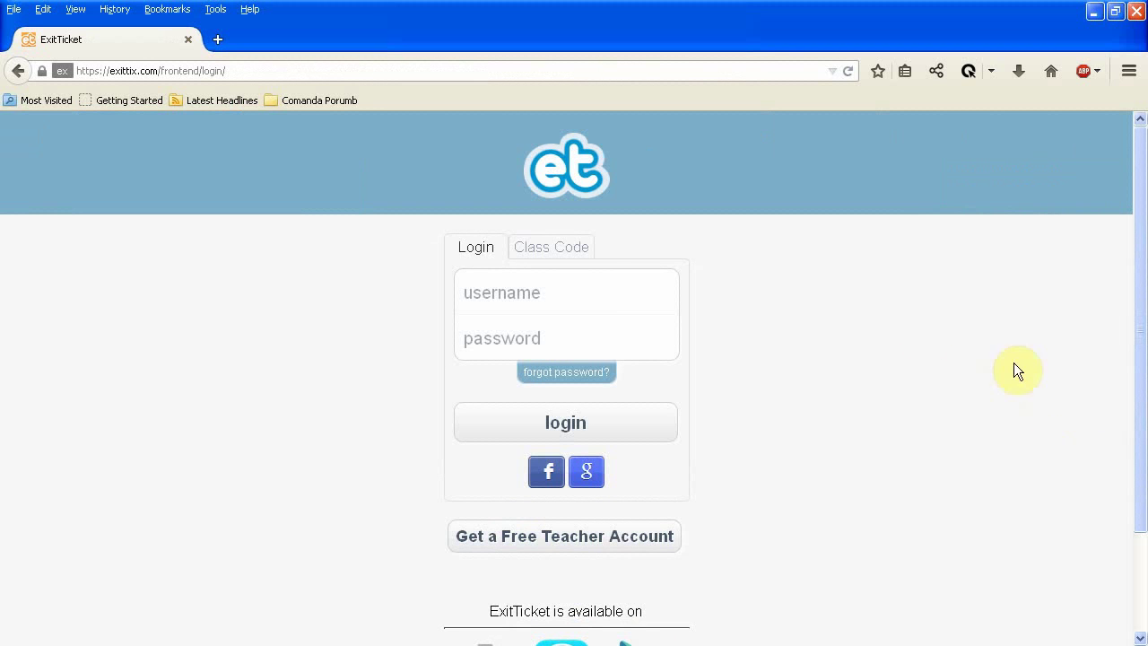
left_click(551, 249)
left_click(581, 274)
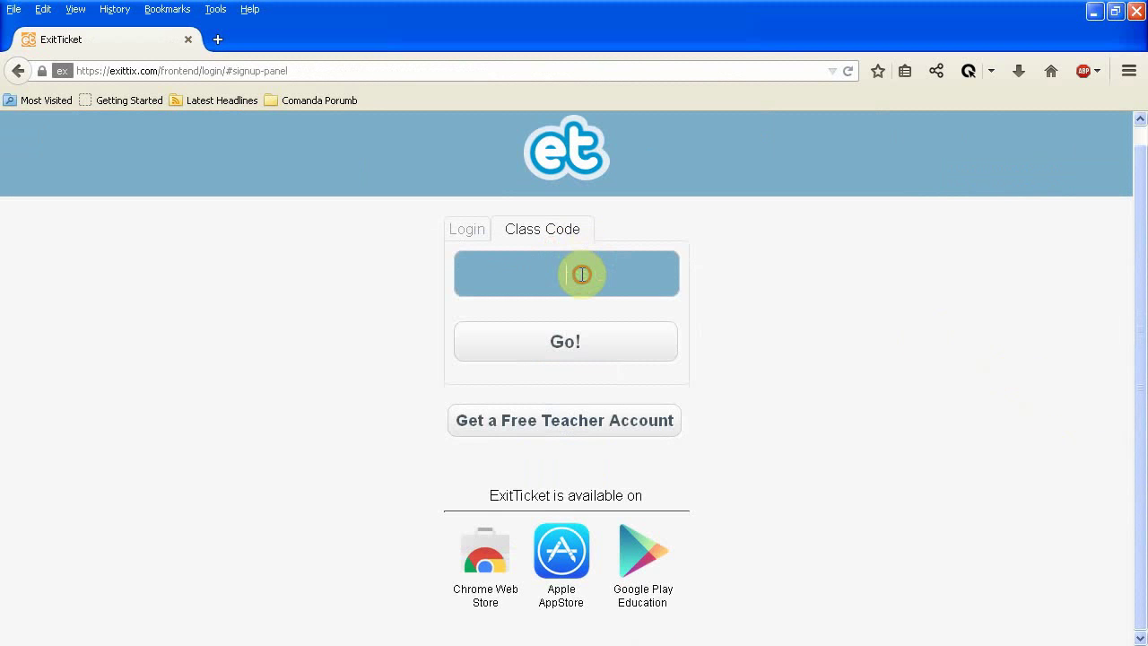
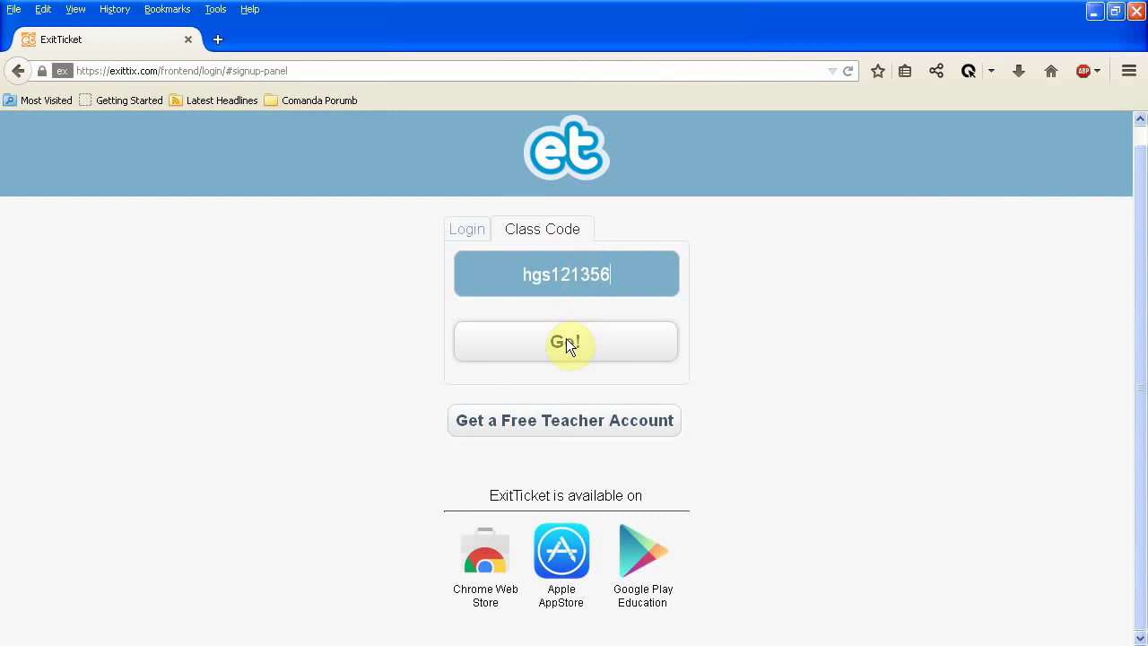
left_click(568, 346)
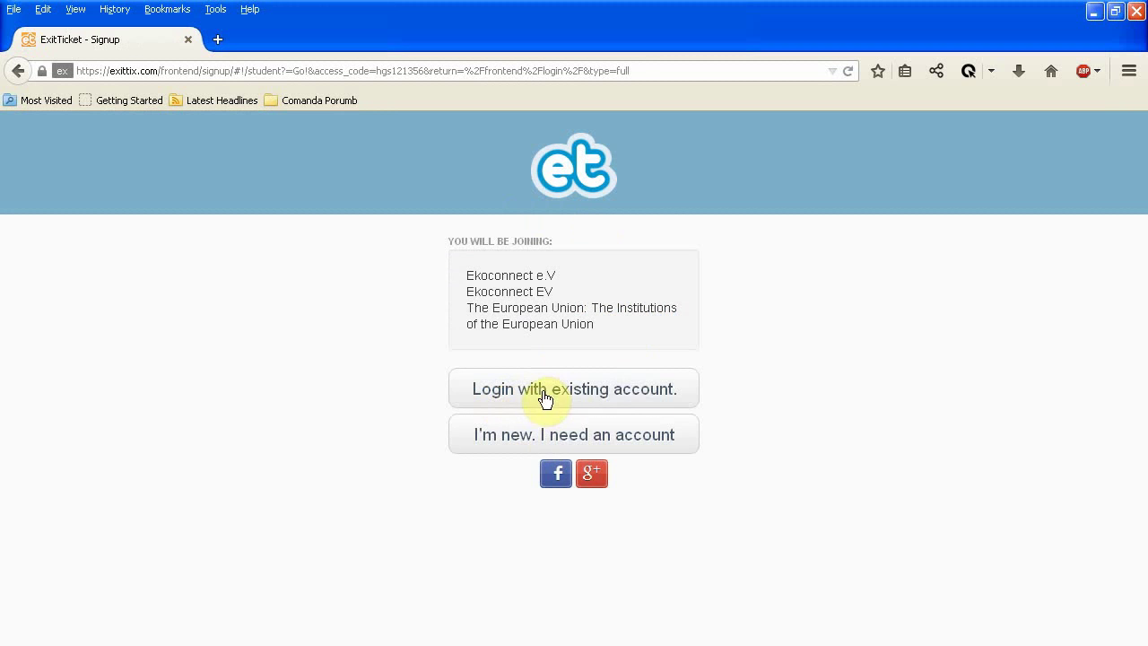
Choose "I'm new. I need an account" to register a new student.
left_click(523, 443)
Enter a student username, inserting a dot after the first choice was already registered.
left_click(609, 274)
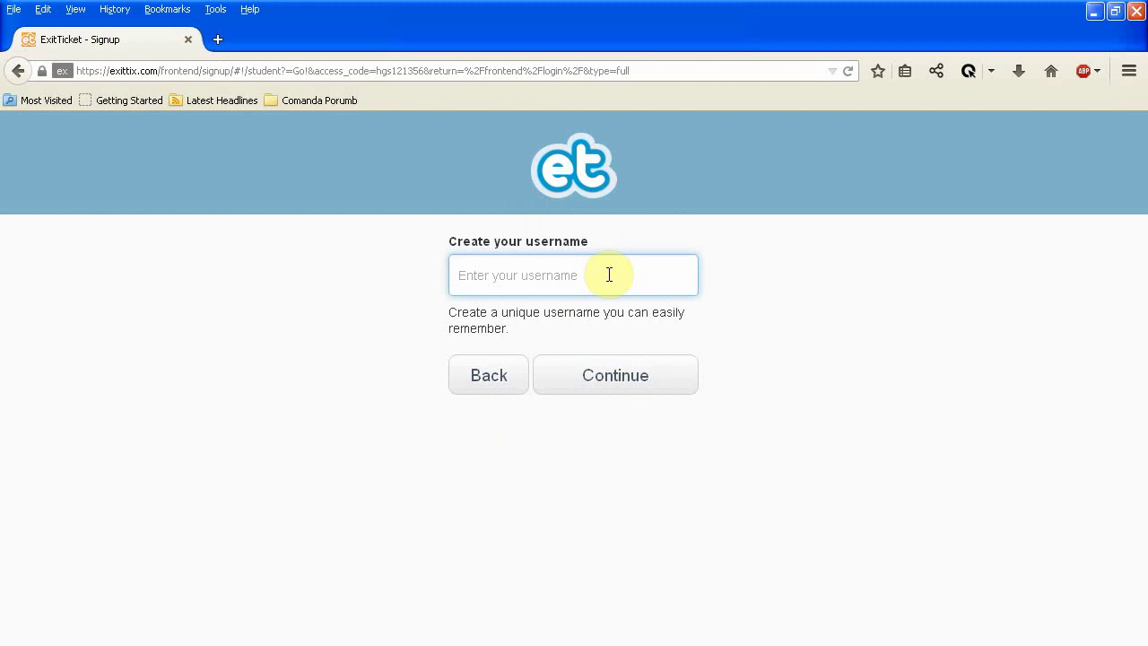
left_click(632, 361)
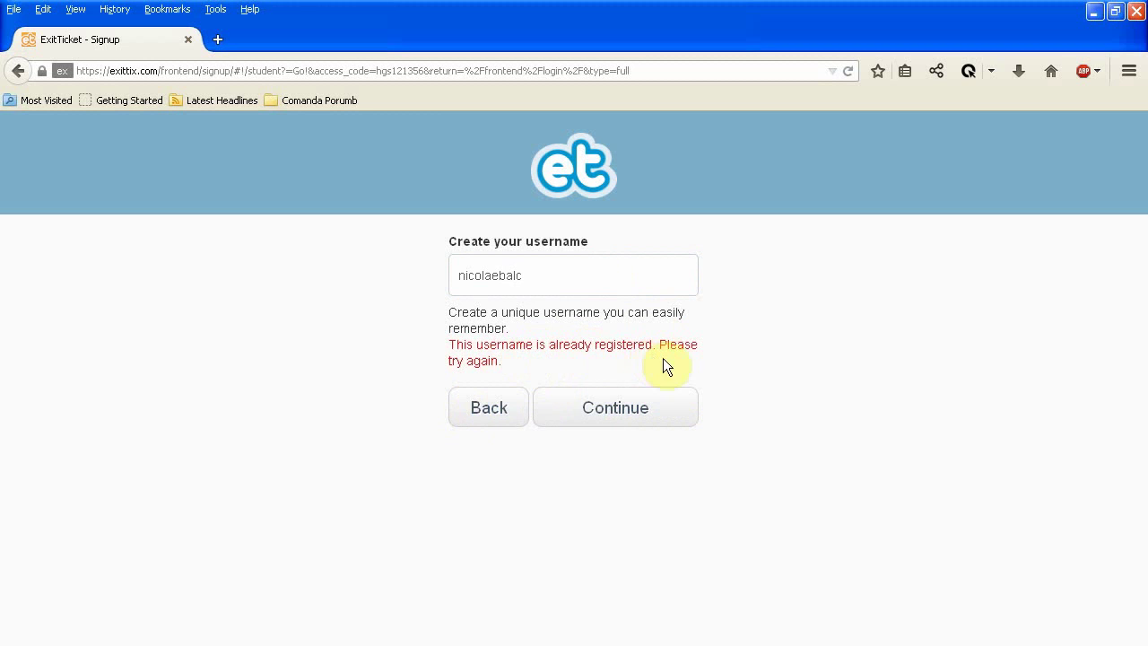
left_click(541, 273)
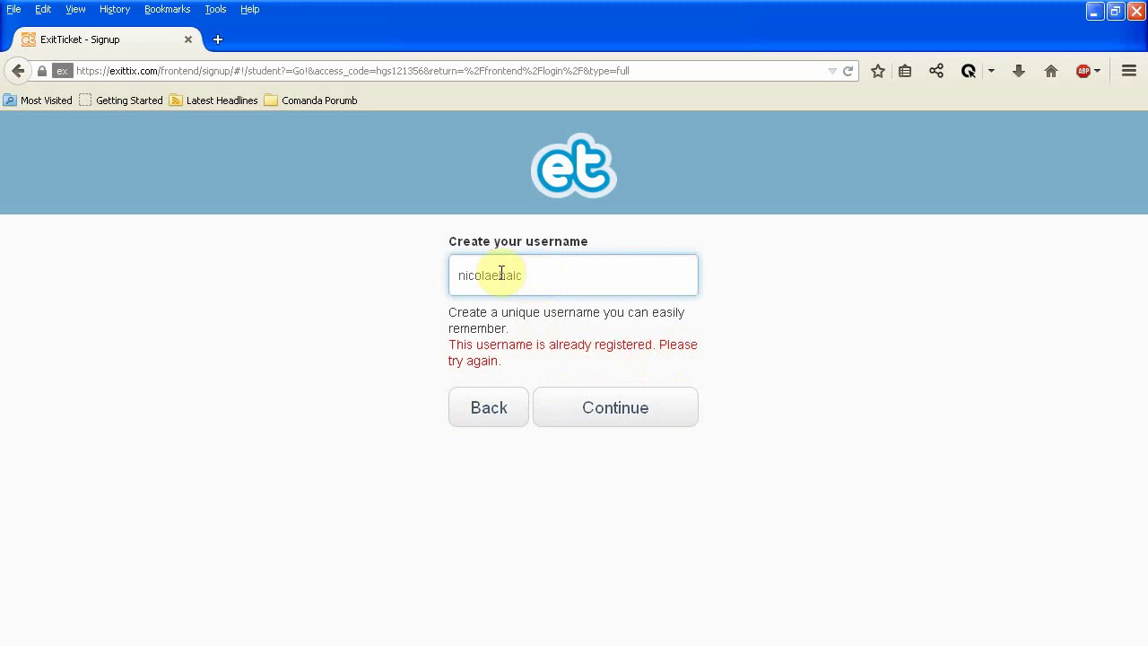
left_click(499, 275)
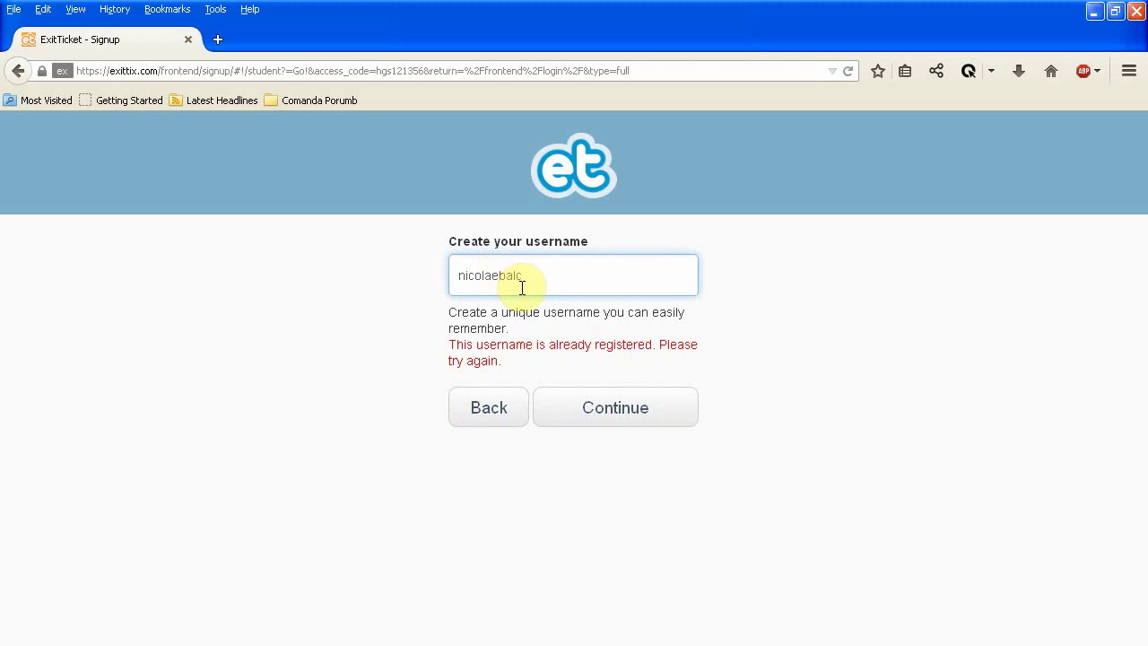
type(".")
left_click(608, 379)
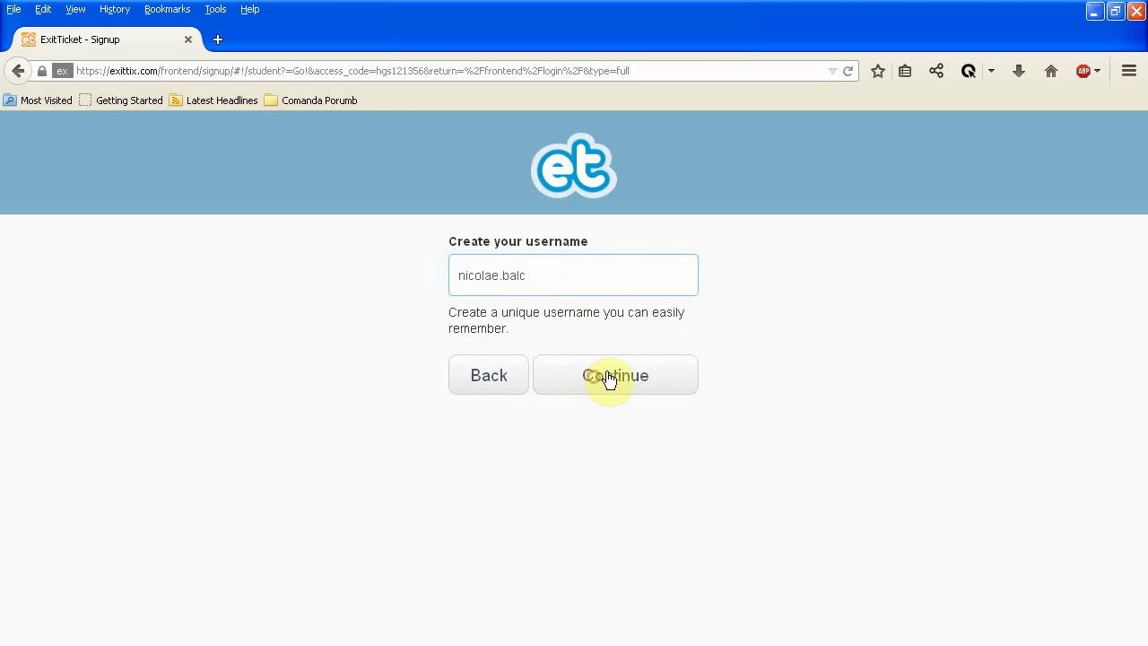
left_click(561, 276)
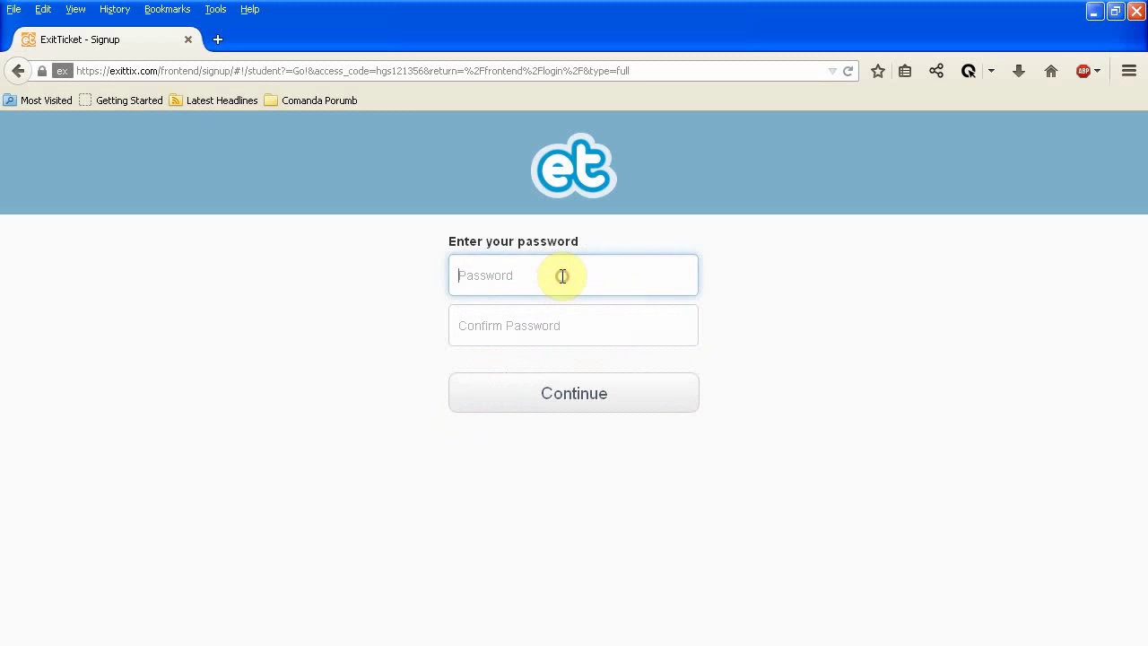
Type the account password in both Password and Confirm Password fields and continue.
type("*******")
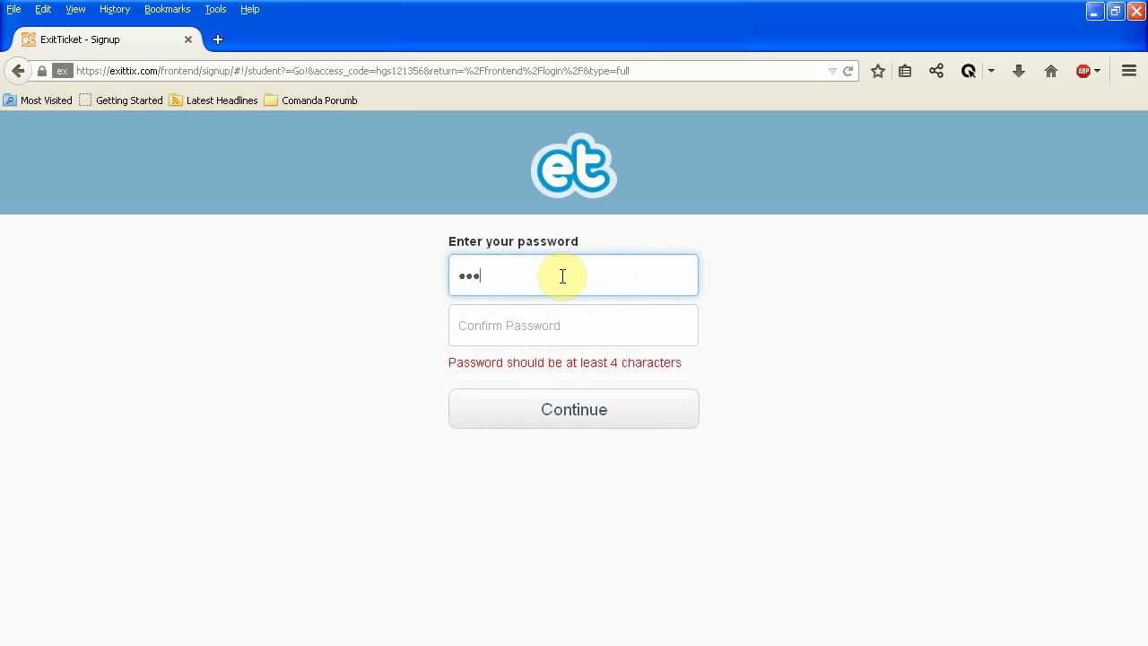
type("*")
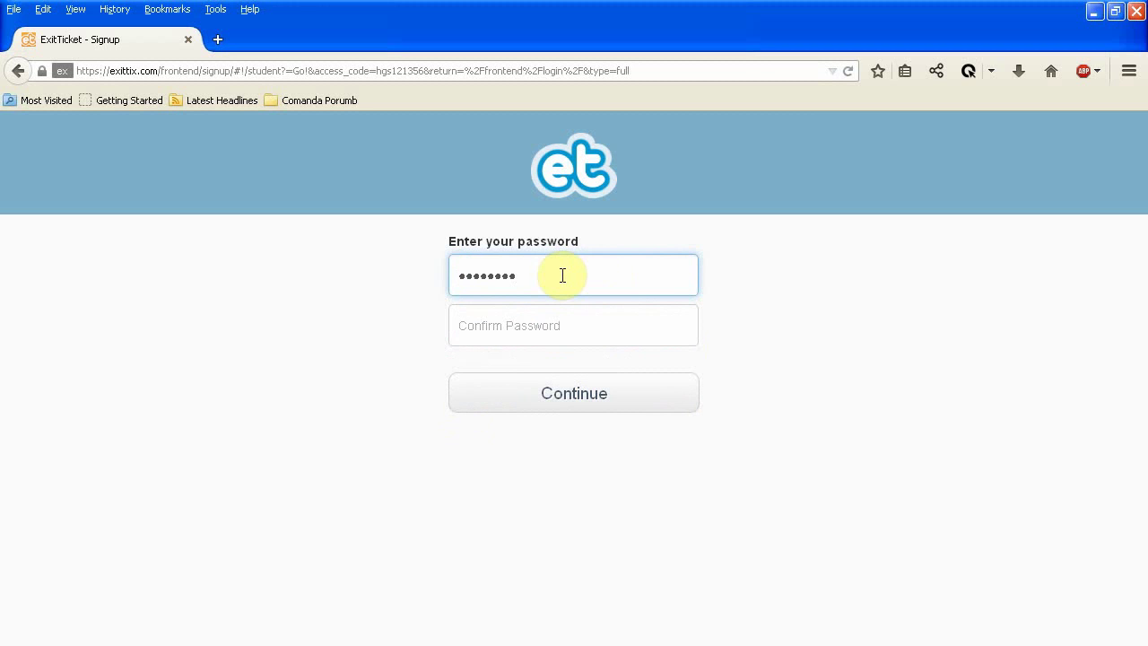
type("*")
left_click(491, 330)
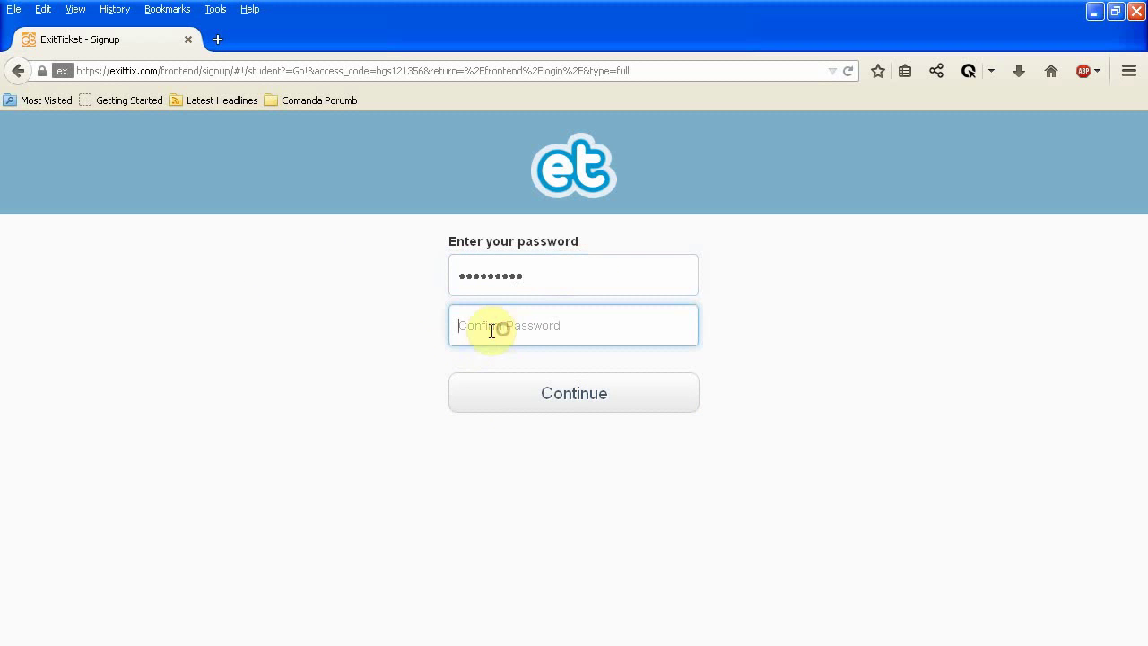
type("***")
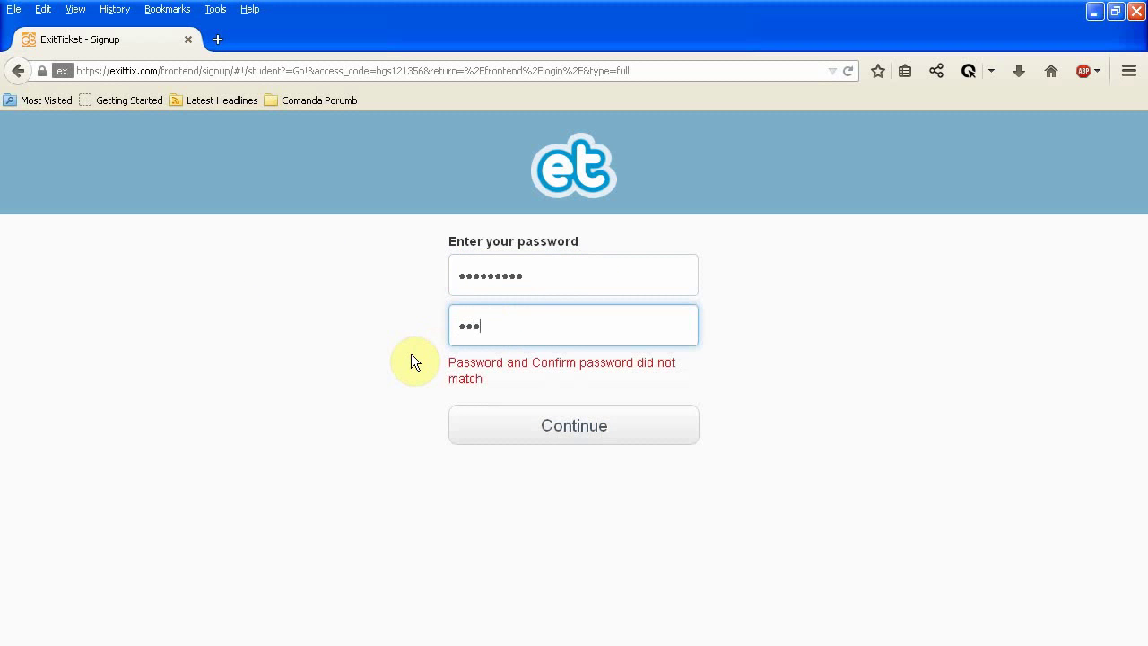
type("******")
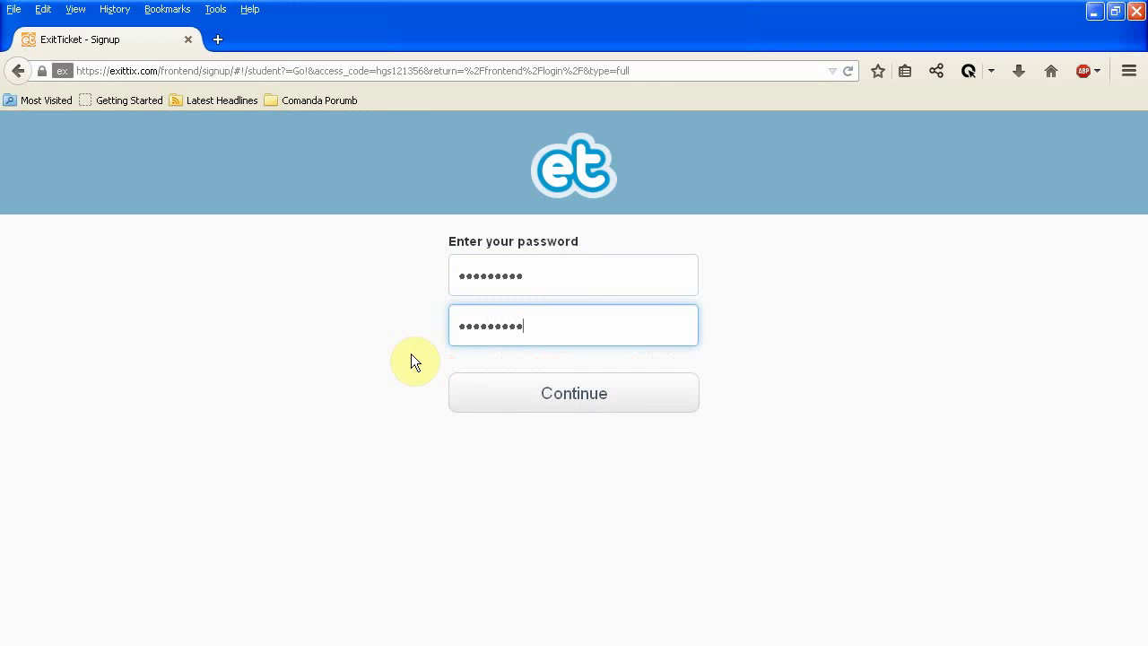
left_click(505, 392)
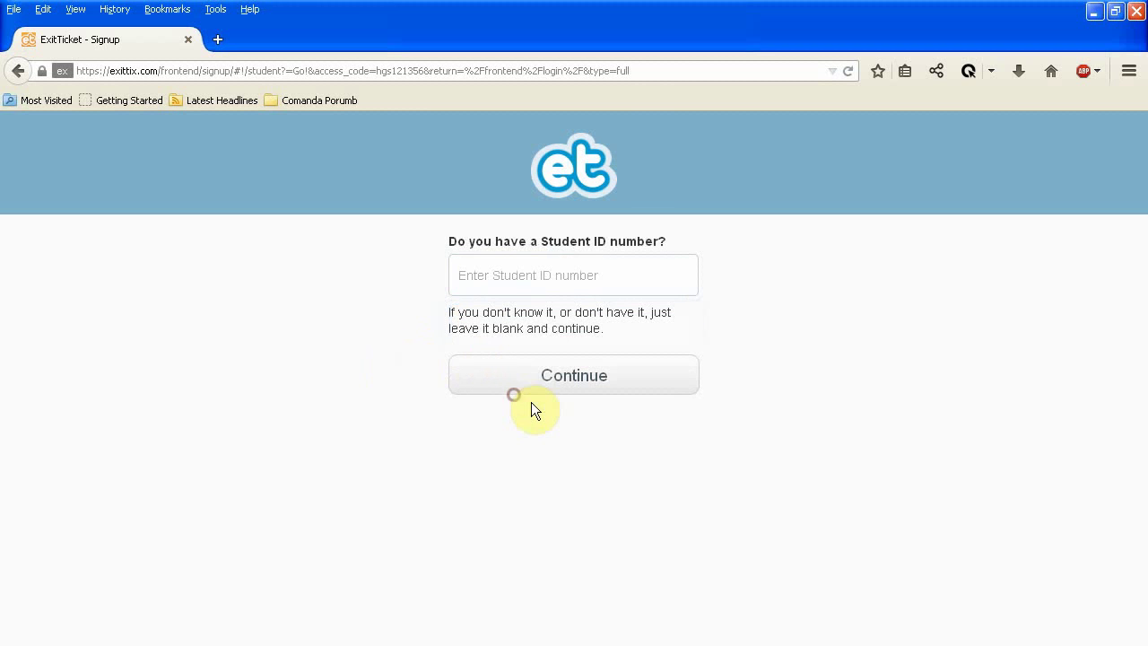
Skip Student ID, fill in the student's first and last name, and create the account.
left_click(607, 384)
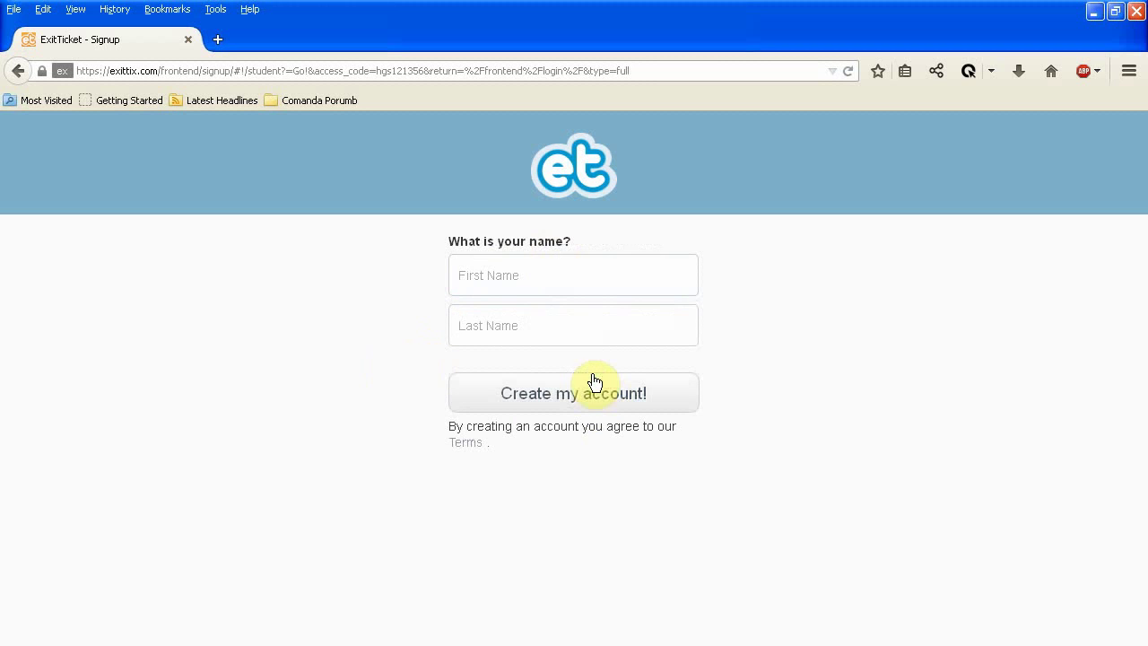
left_click(551, 272)
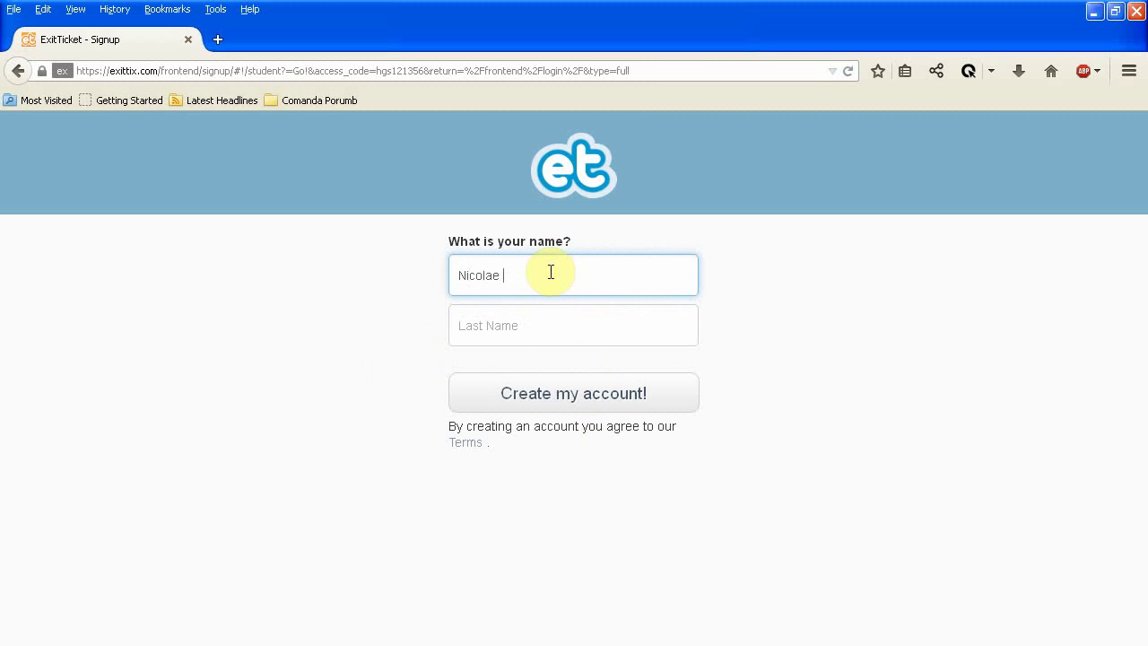
left_click(616, 334)
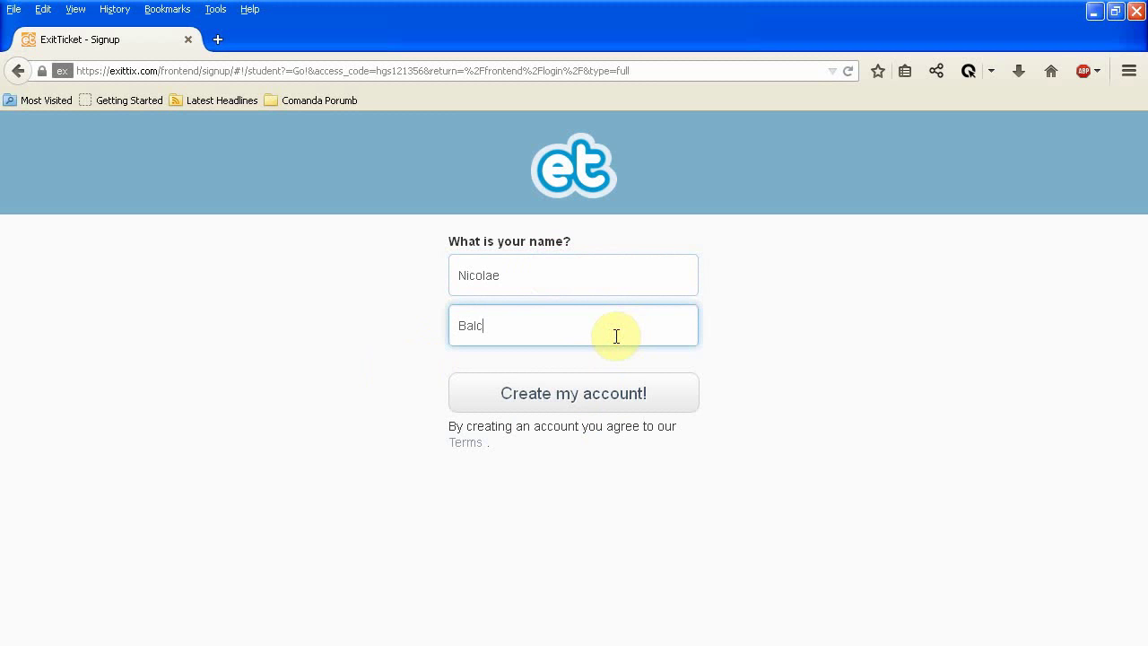
left_click(631, 406)
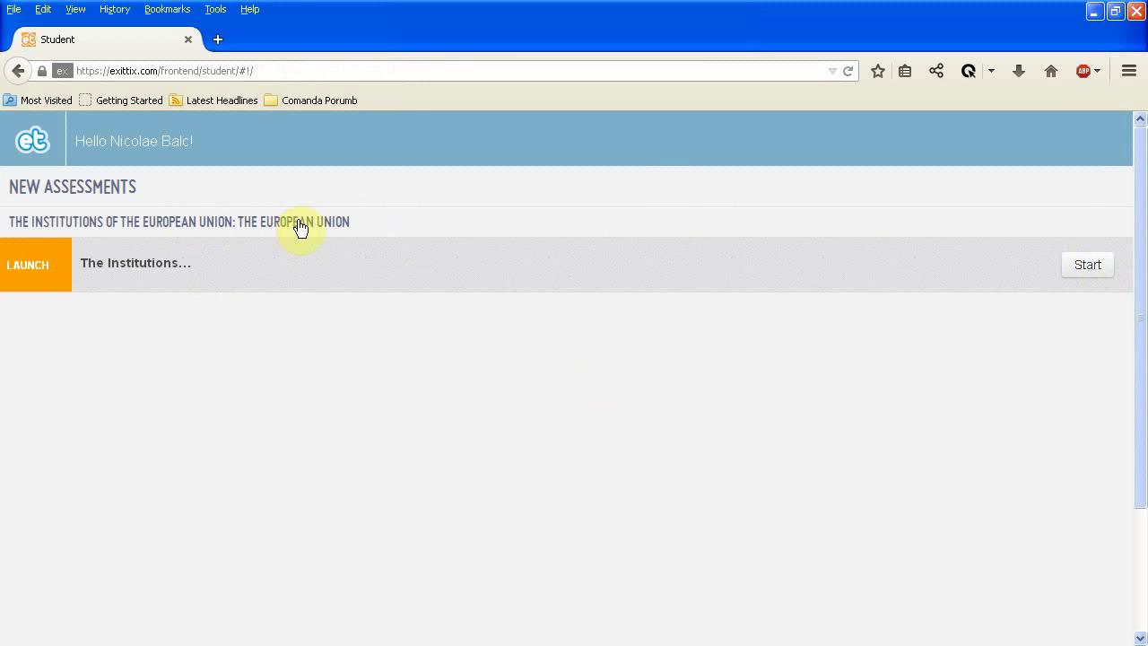
Start the Institutions assessment and select 'The Coucil of Europe' as the answer.
left_click(1105, 274)
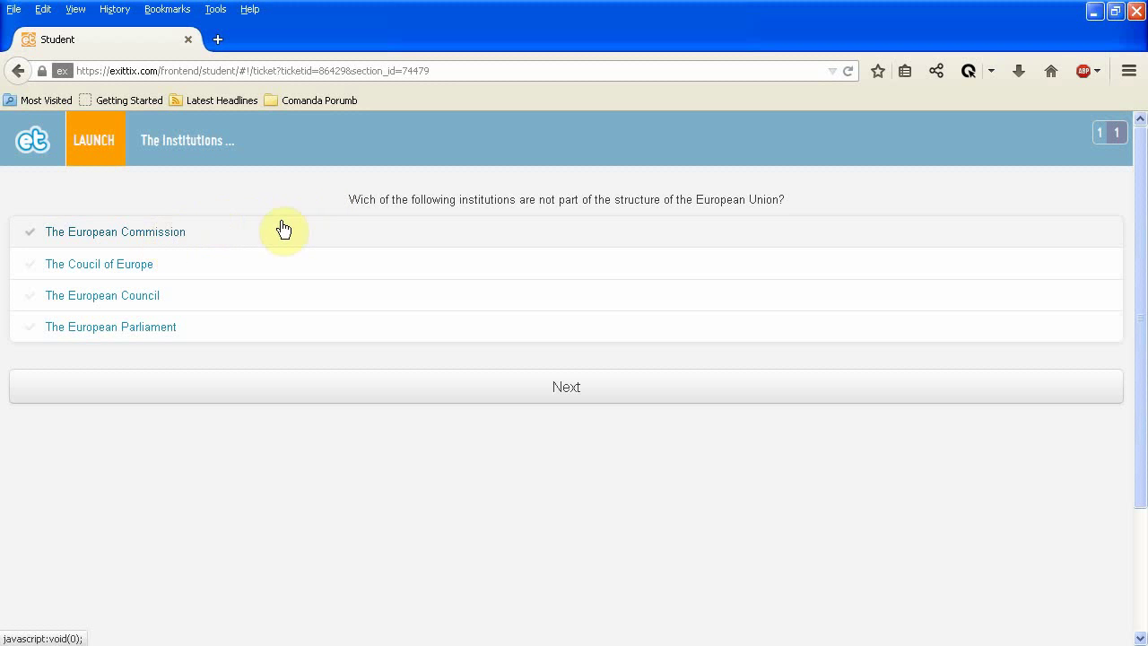
left_click(83, 269)
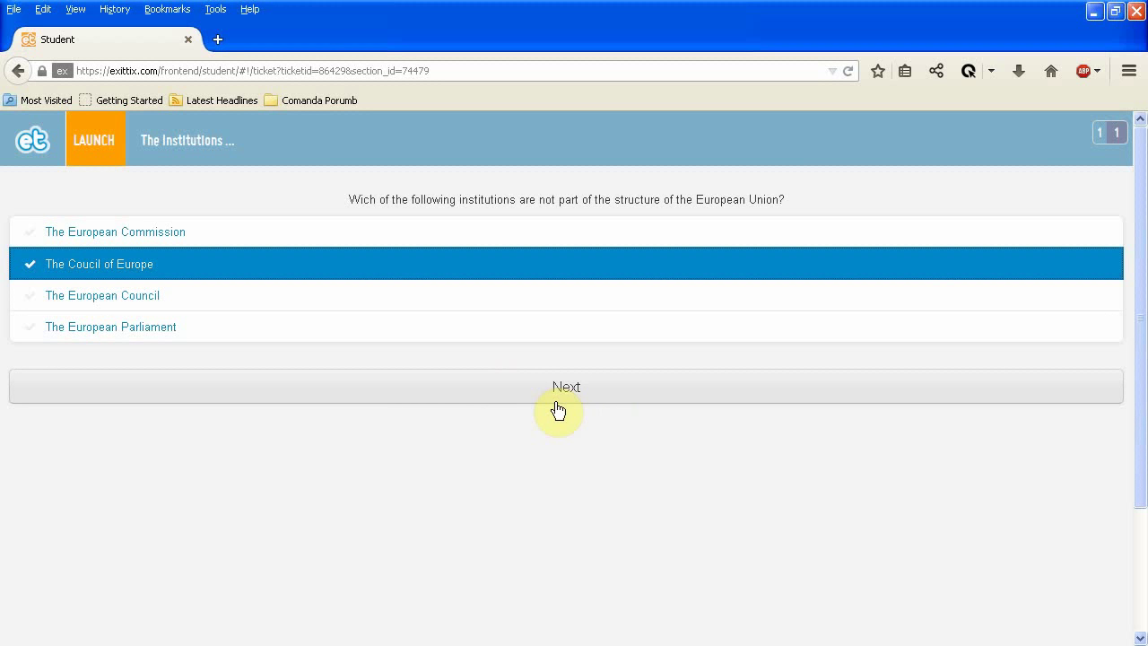
left_click(180, 260)
left_click(166, 253)
left_click(123, 262)
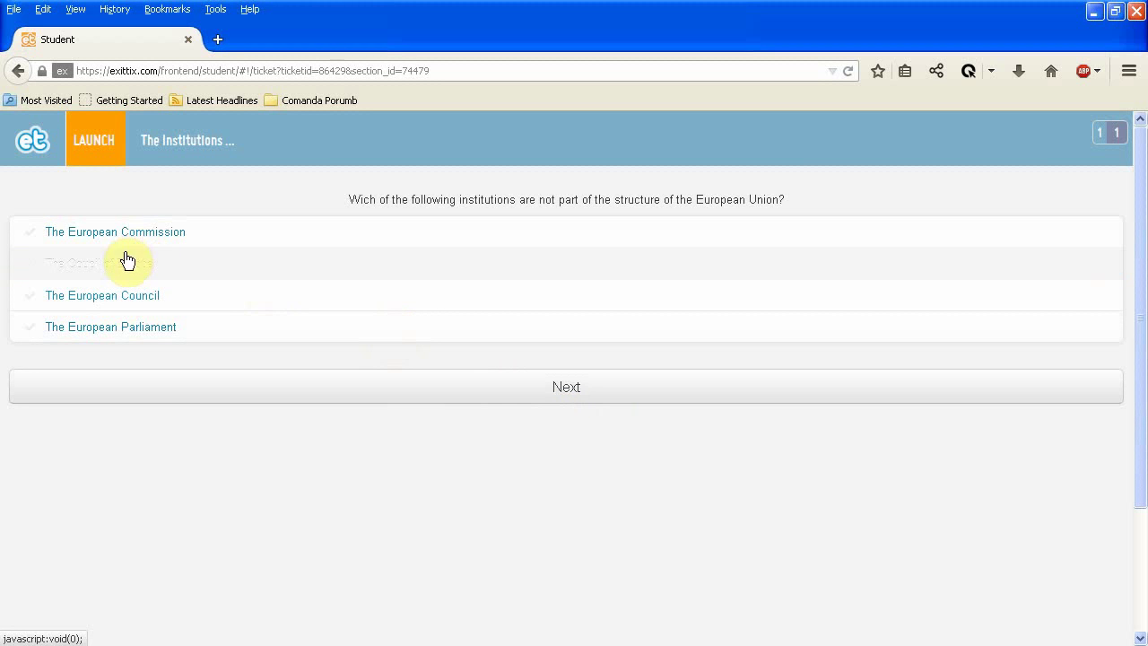
left_click(130, 267)
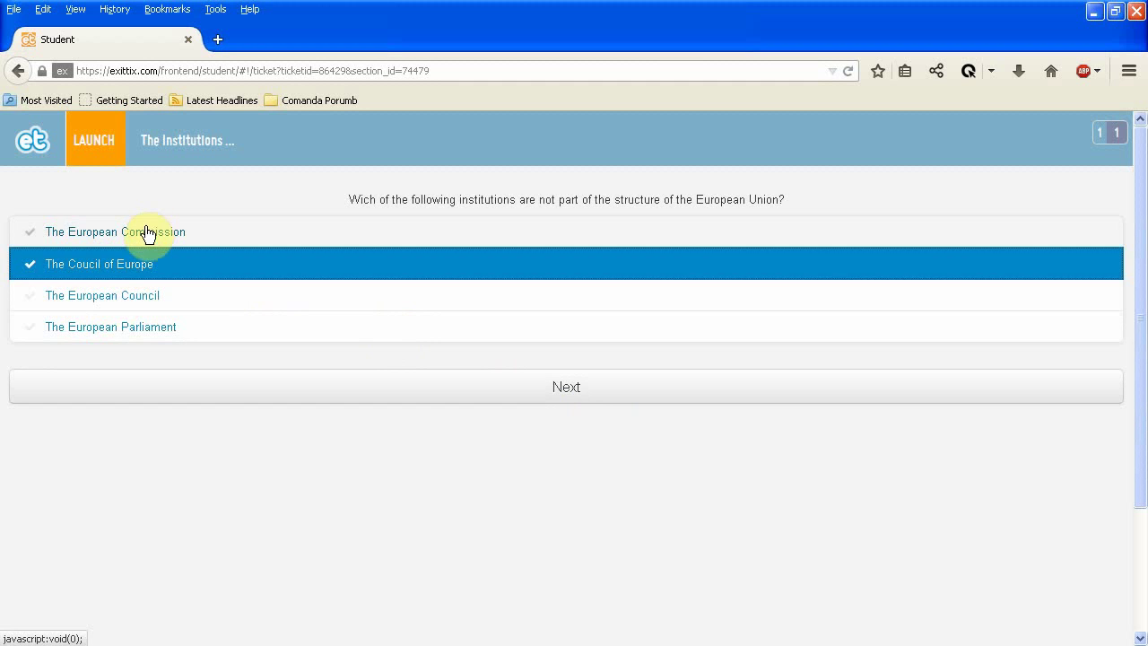
left_click(140, 264)
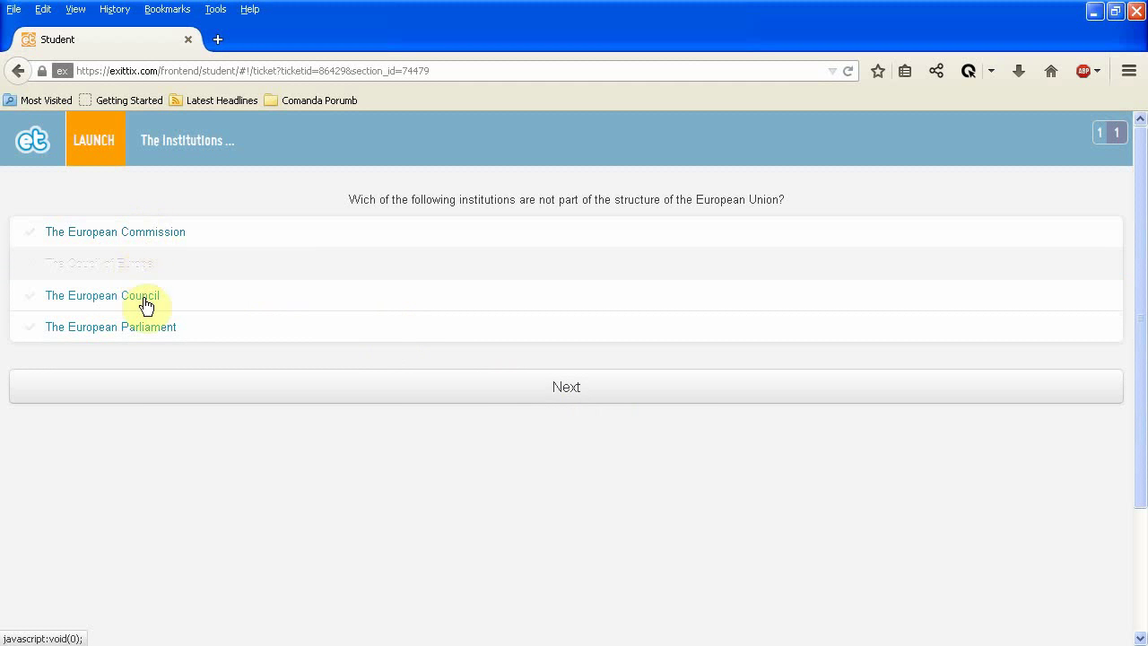
left_click(146, 304)
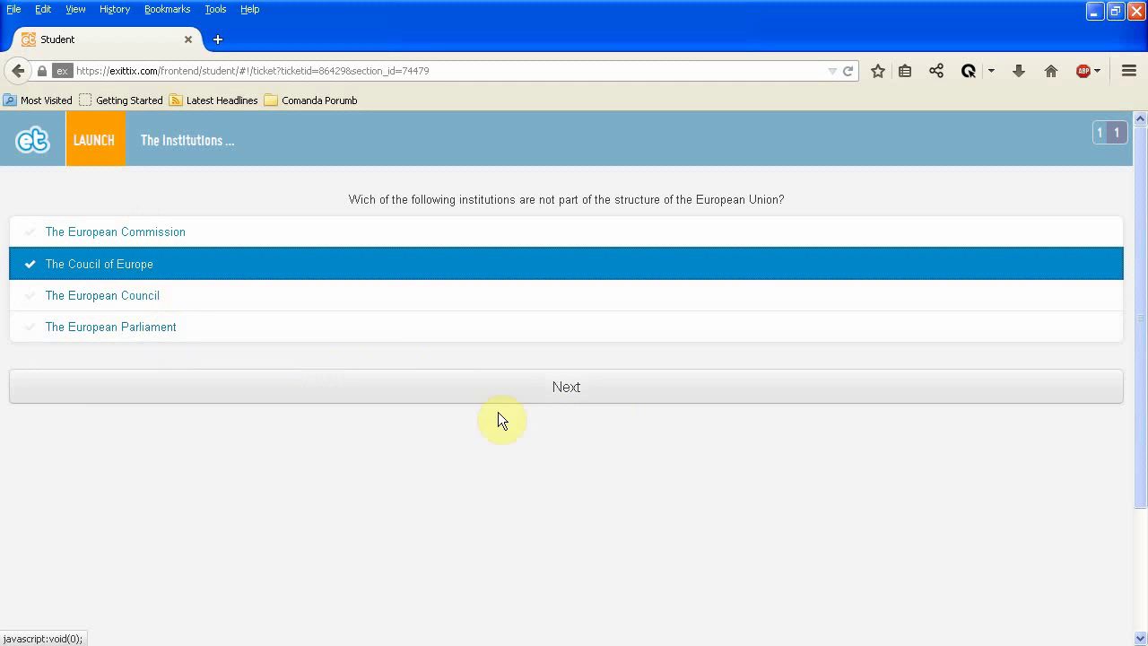
left_click(20, 275)
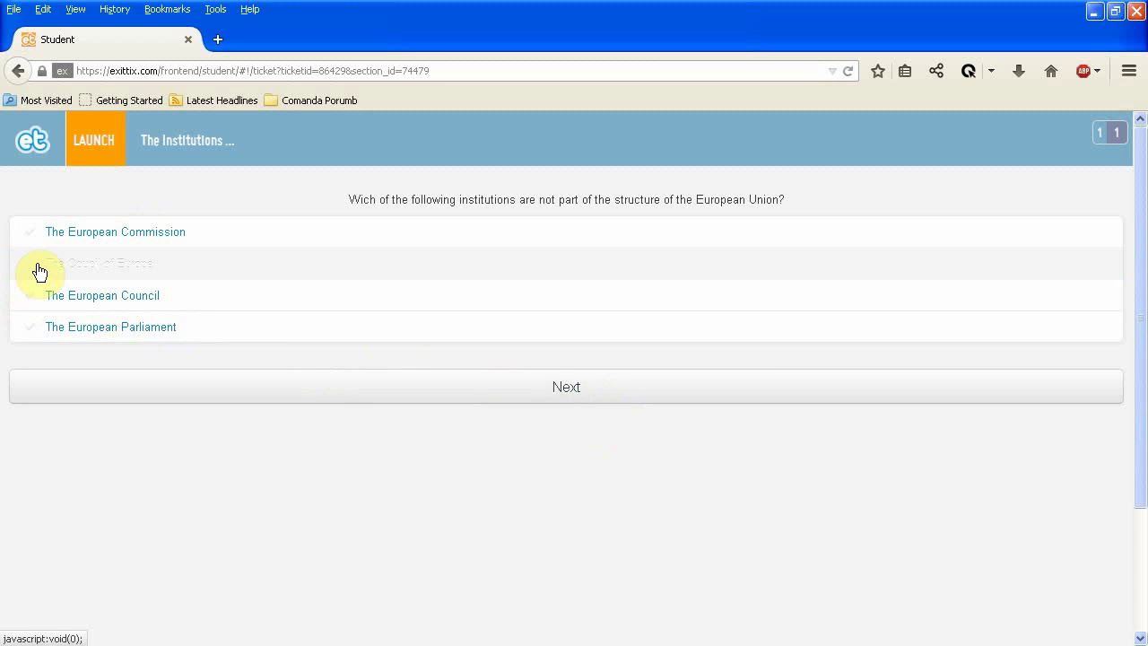
left_click(39, 269)
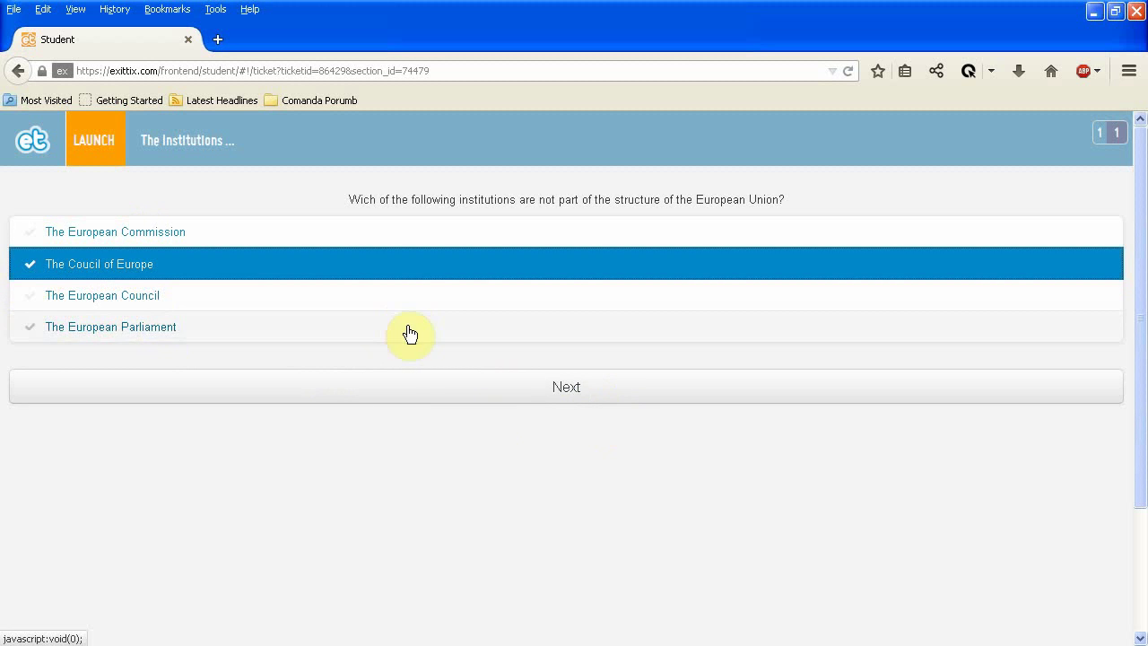
Submit the answer, pass the Correct screen, and finish with a 100% (1/1) score.
left_click(556, 392)
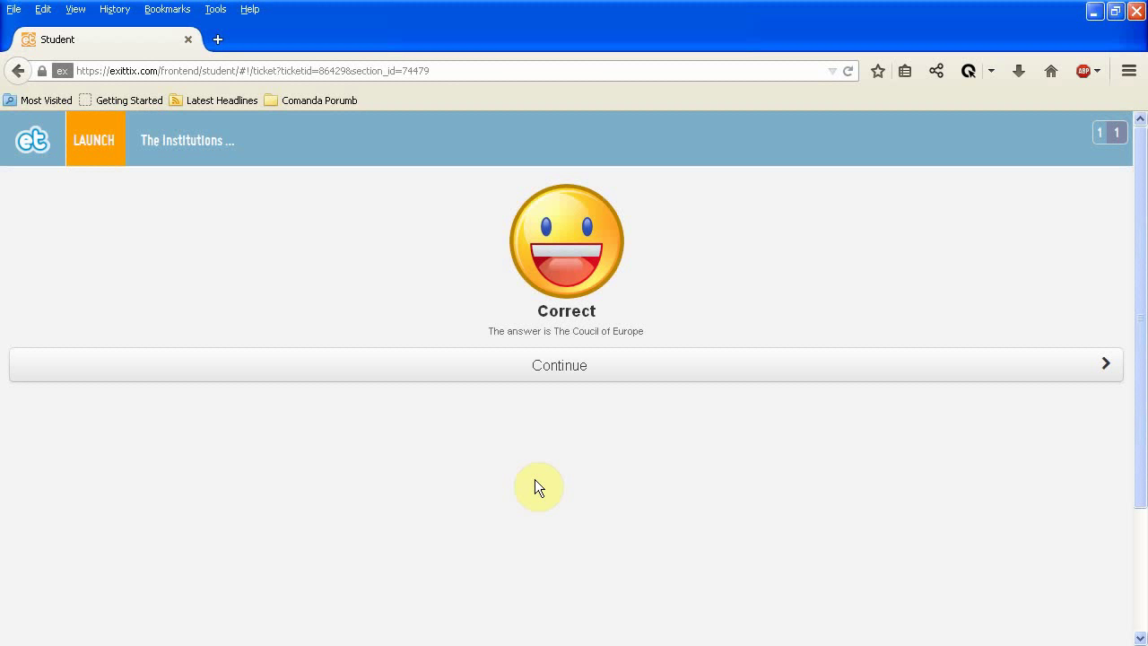
left_click(560, 370)
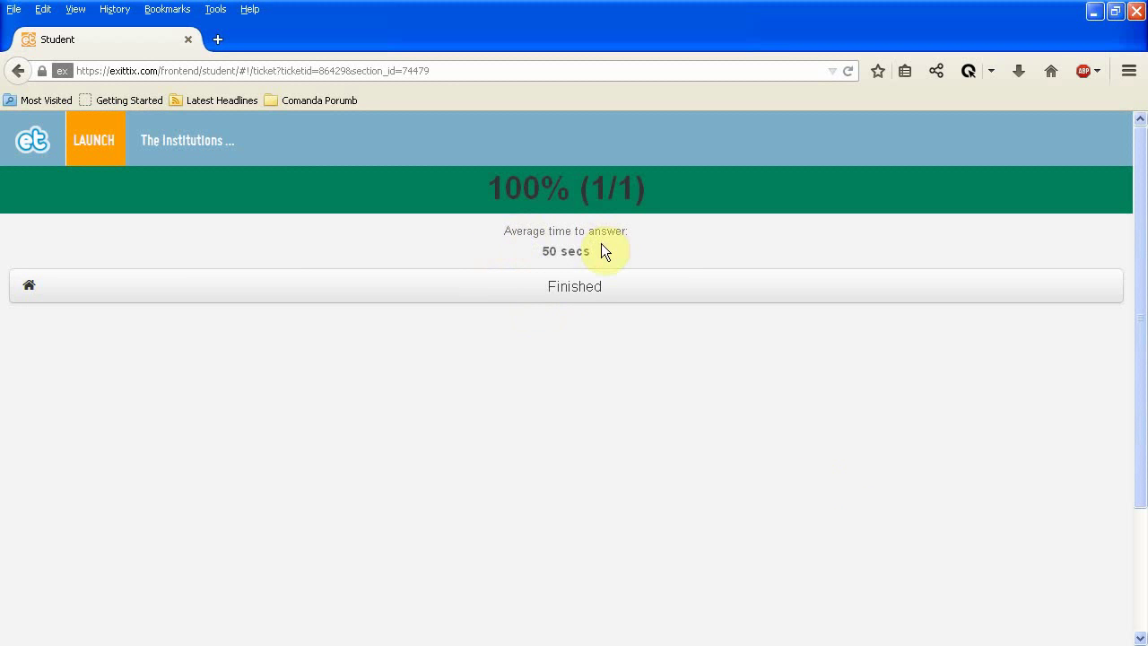
left_click(587, 289)
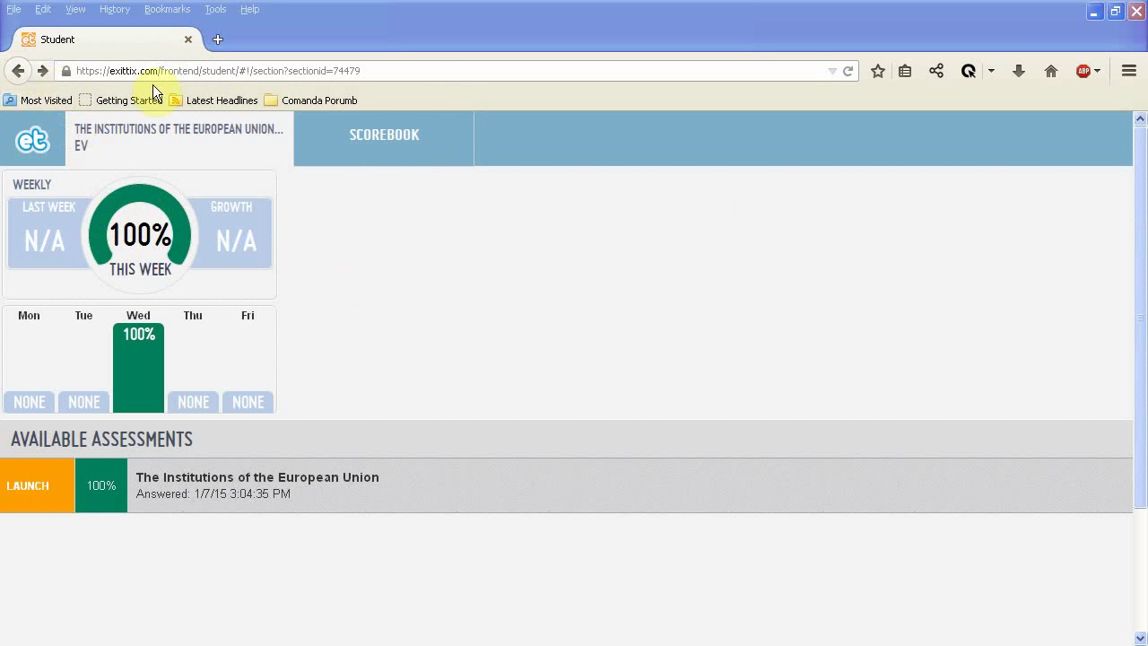
Cut the web address back to exittix.com/ and load it for the teacher dashboard.
left_click(440, 72)
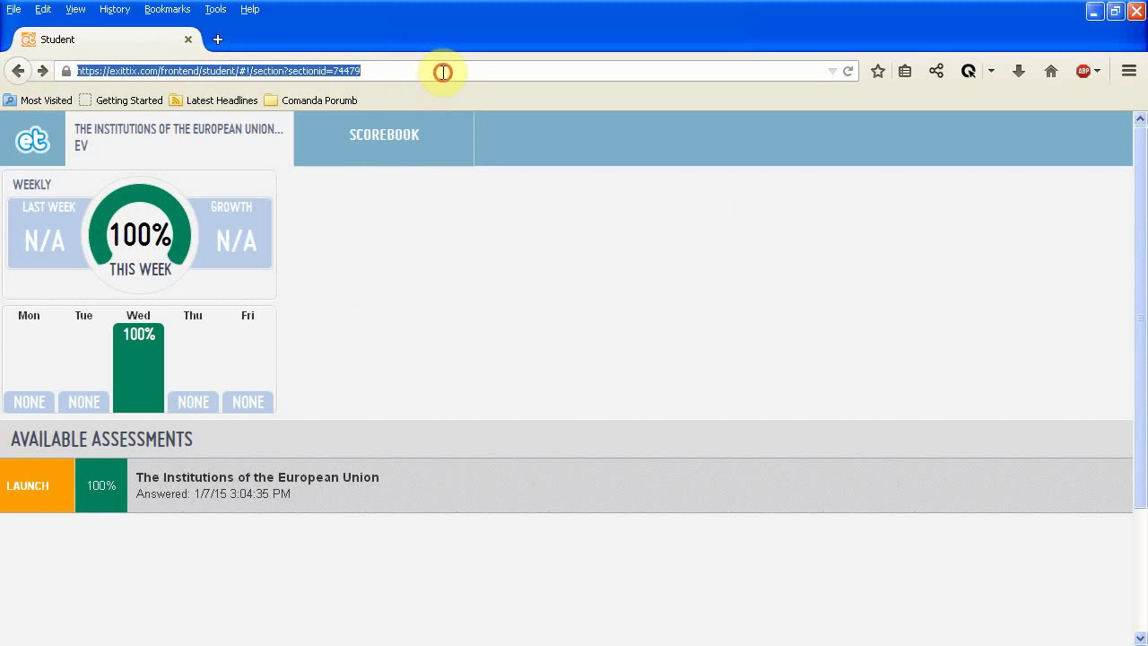
left_click(441, 71)
left_click_drag(440, 72, 164, 74)
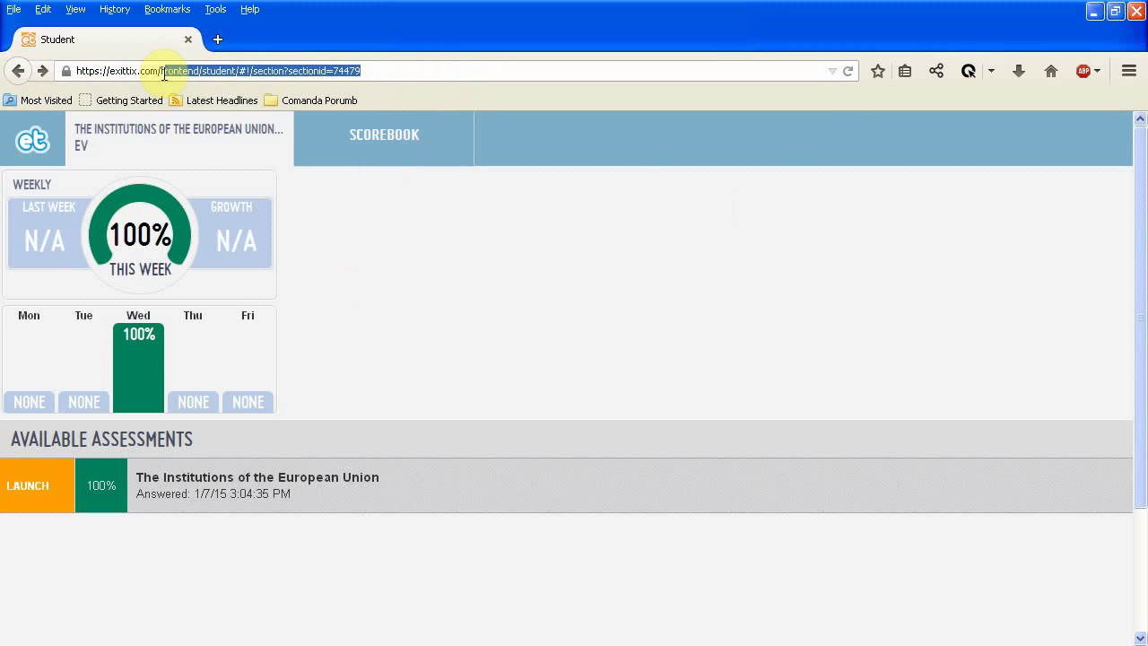
key("BackSpace")
key("Return")
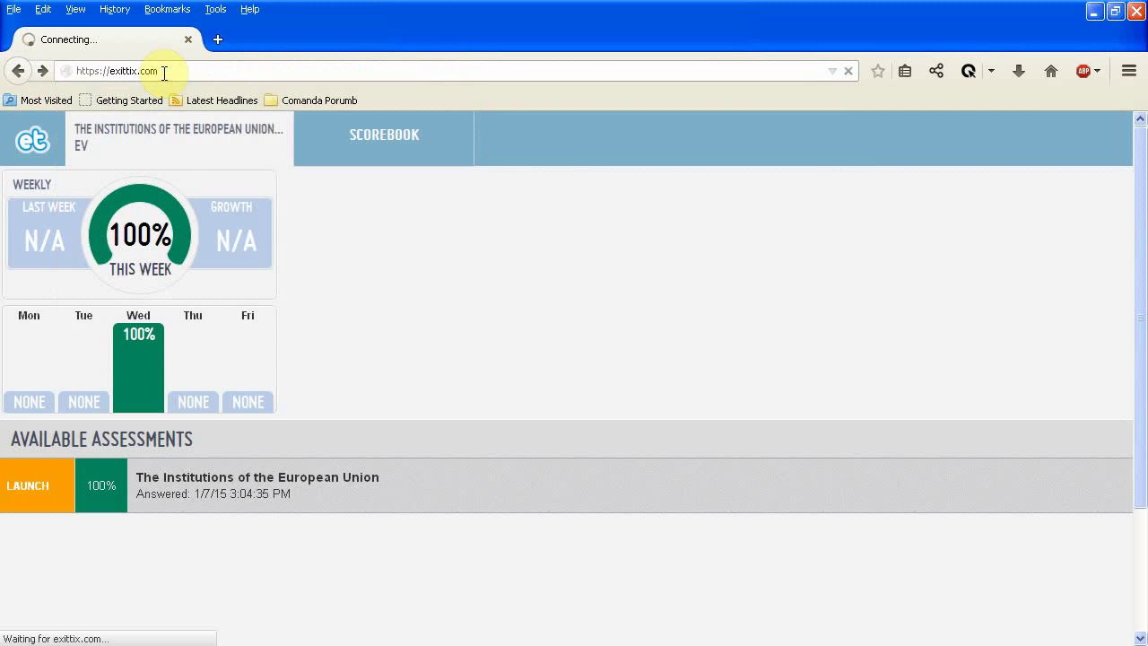